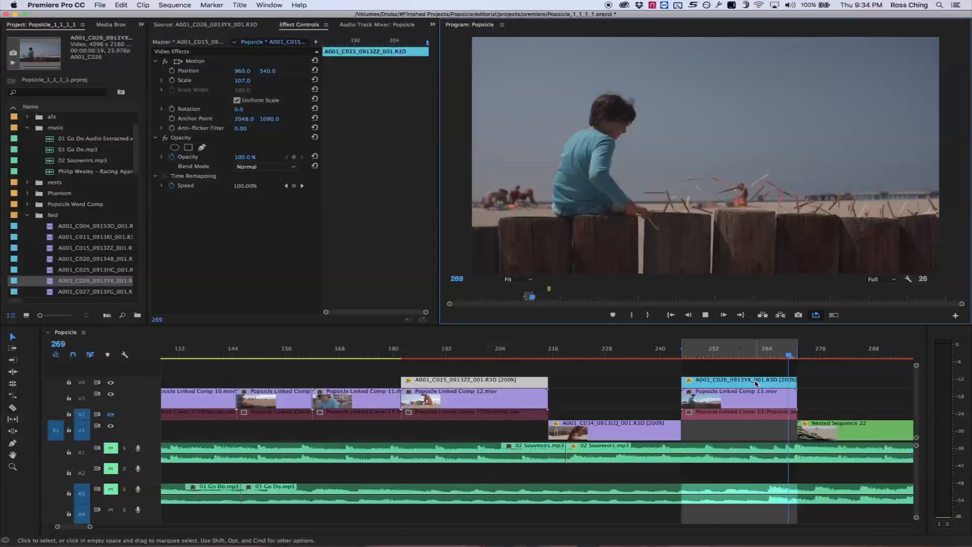
# Replace the A001_C026_0913YX_001.R3D clip on track V4 with an After Effects composition.
pyautogui.click(755, 383)
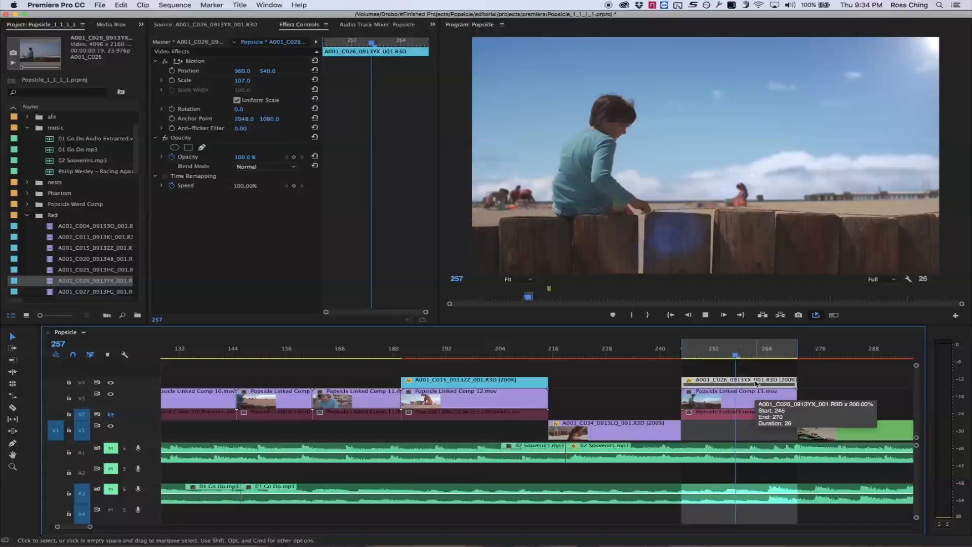
pyautogui.press('space')
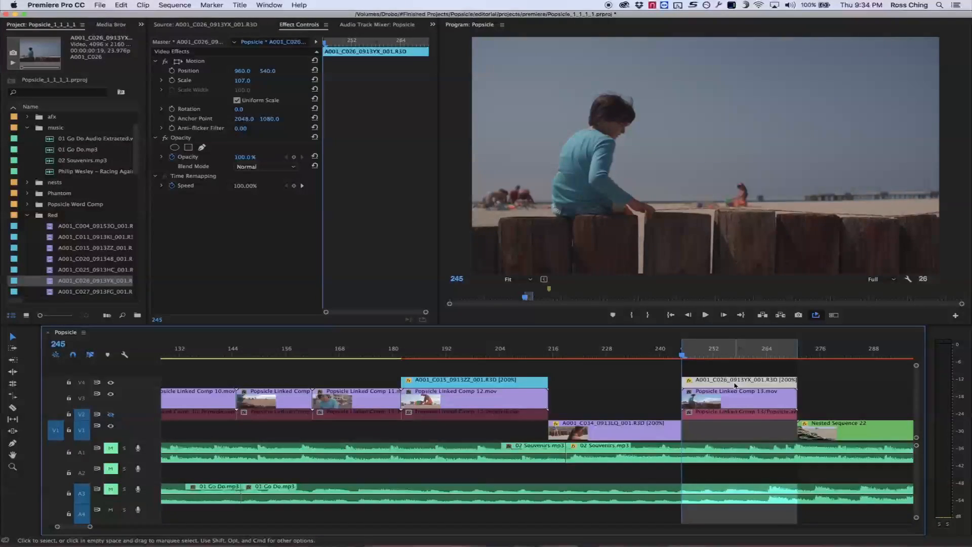
pyautogui.rightClick(735, 385)
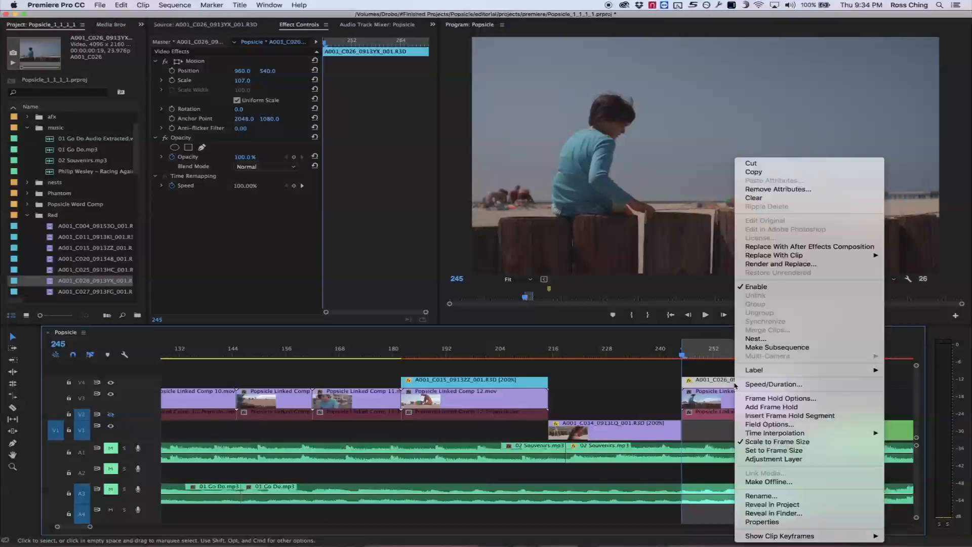
pyautogui.click(758, 248)
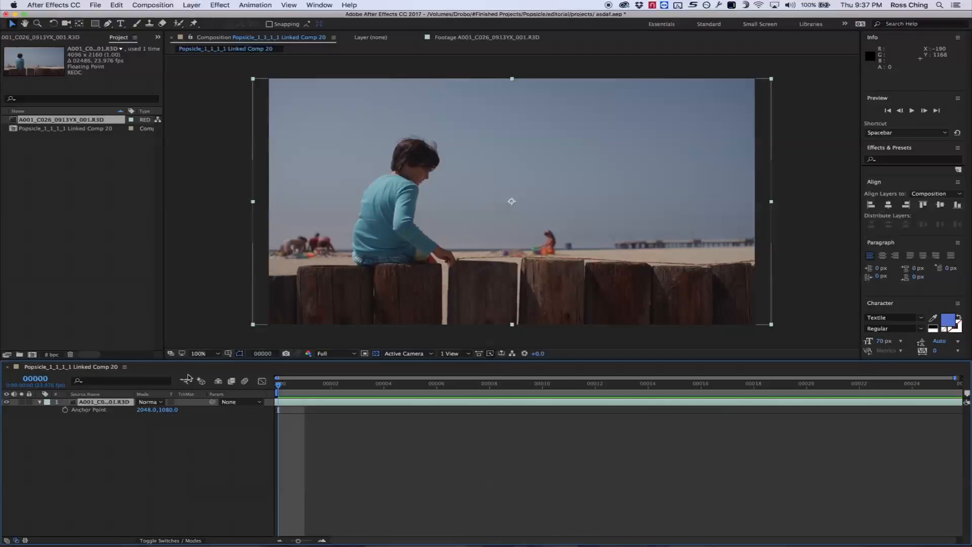
# Show layer names instead of source names and rename the footage layer as background.
pyautogui.click(108, 396)
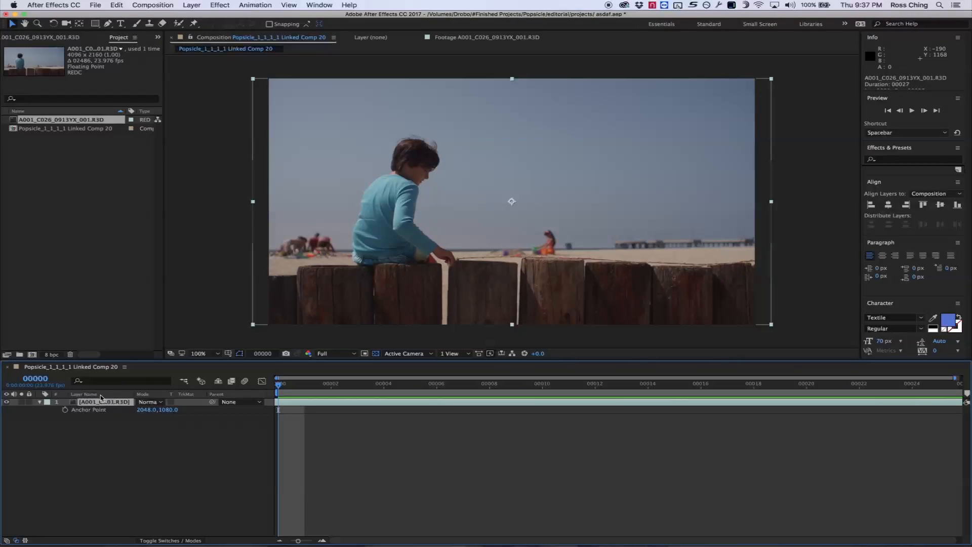
pyautogui.press('Return')
pyautogui.write('backg')
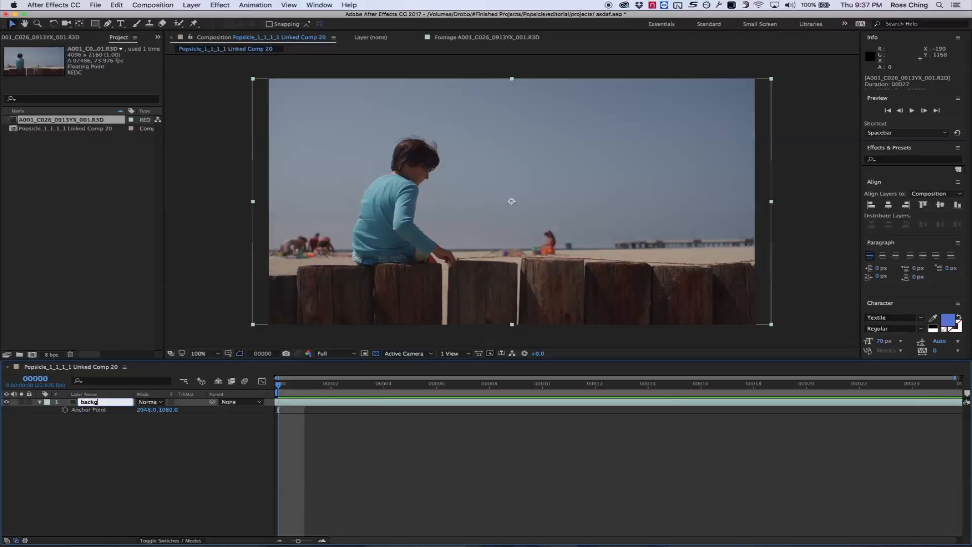
pyautogui.write('round')
pyautogui.click(116, 411)
# Duplicate the background layer and rename the upper copy as foreground.
pyautogui.click(97, 402)
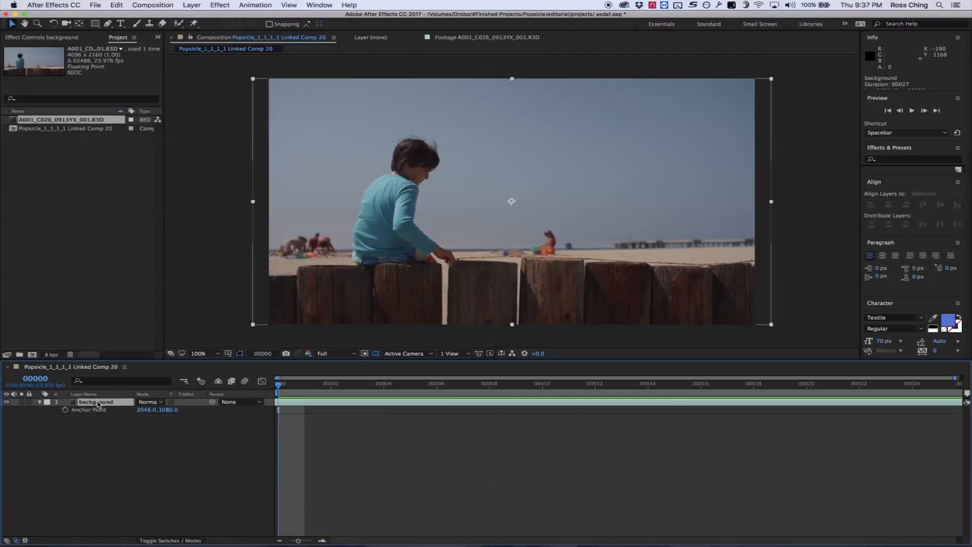
pyautogui.hotkey('ctrl', 'd')
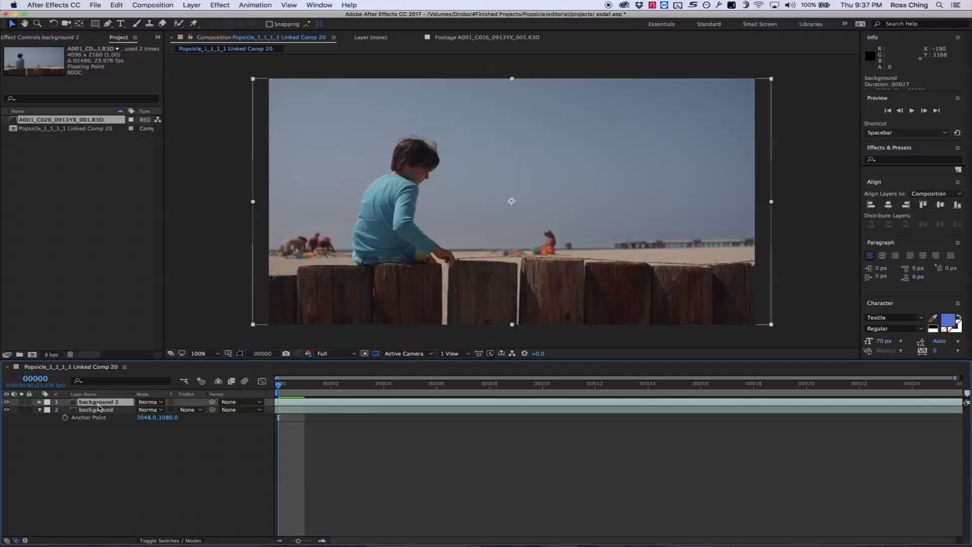
pyautogui.press('Return')
pyautogui.write('fore')
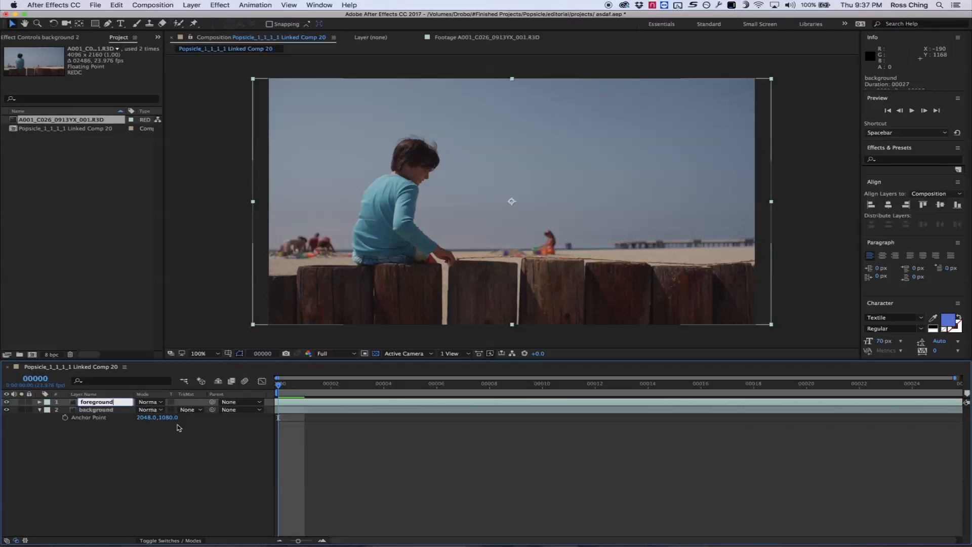
pyautogui.click(114, 436)
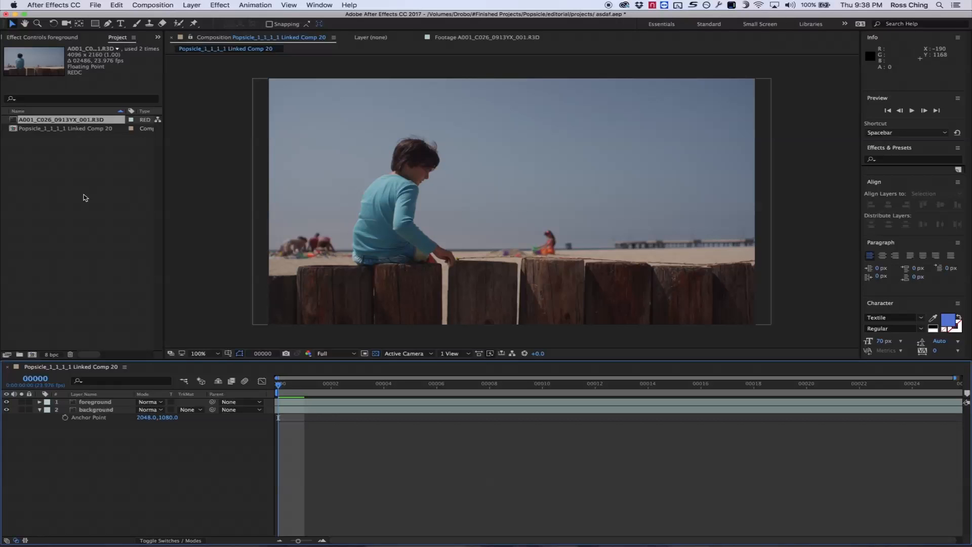
# Import the sw-australia flinders-bay-1.jpeg sky image from the editorial project's graphics/stills folder.
pyautogui.click(85, 198)
pyautogui.doubleClick(85, 198)
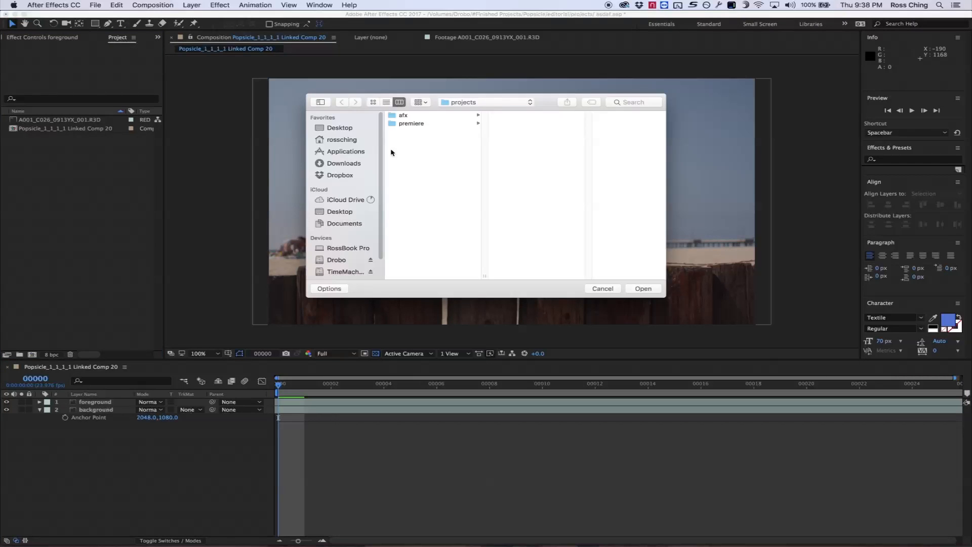
pyautogui.click(451, 104)
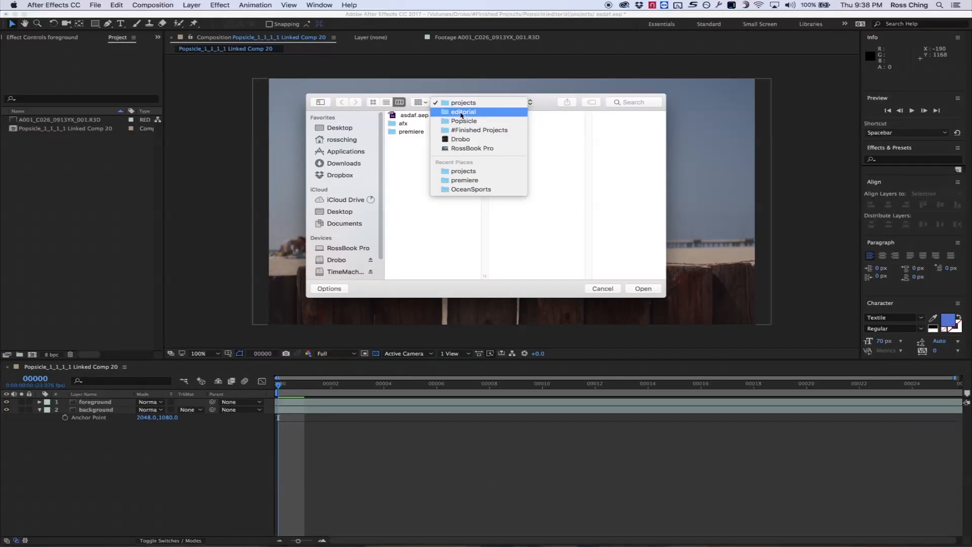
pyautogui.click(462, 111)
pyautogui.click(627, 117)
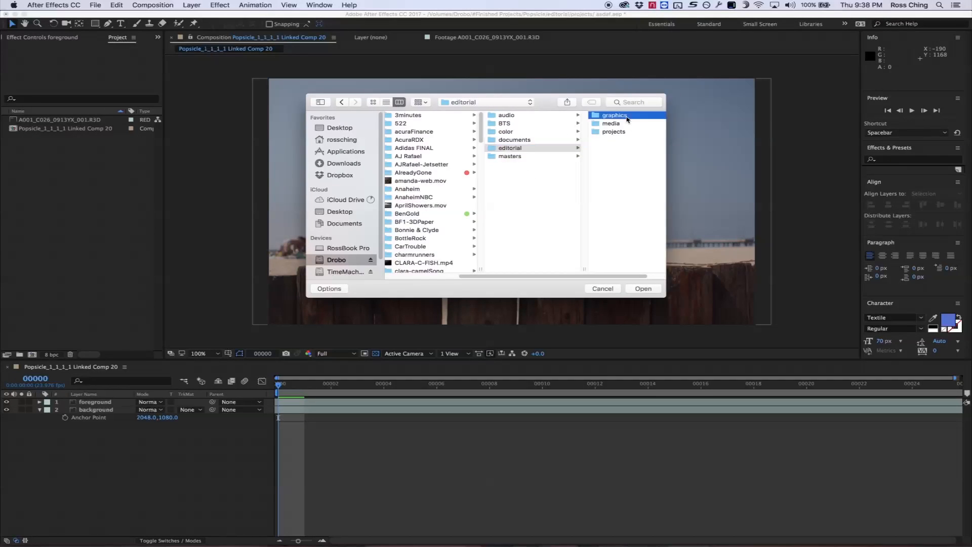
pyautogui.click(619, 116)
pyautogui.click(503, 124)
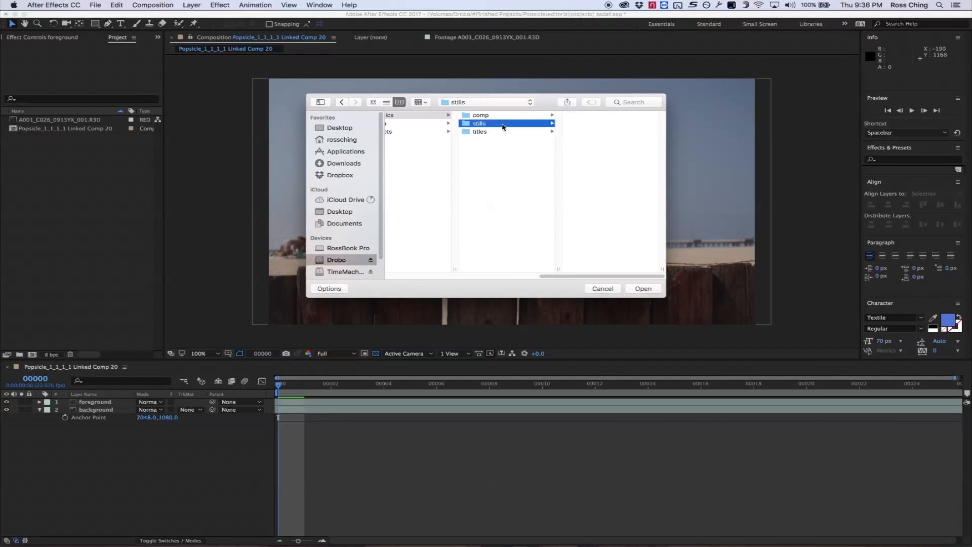
pyautogui.click(612, 164)
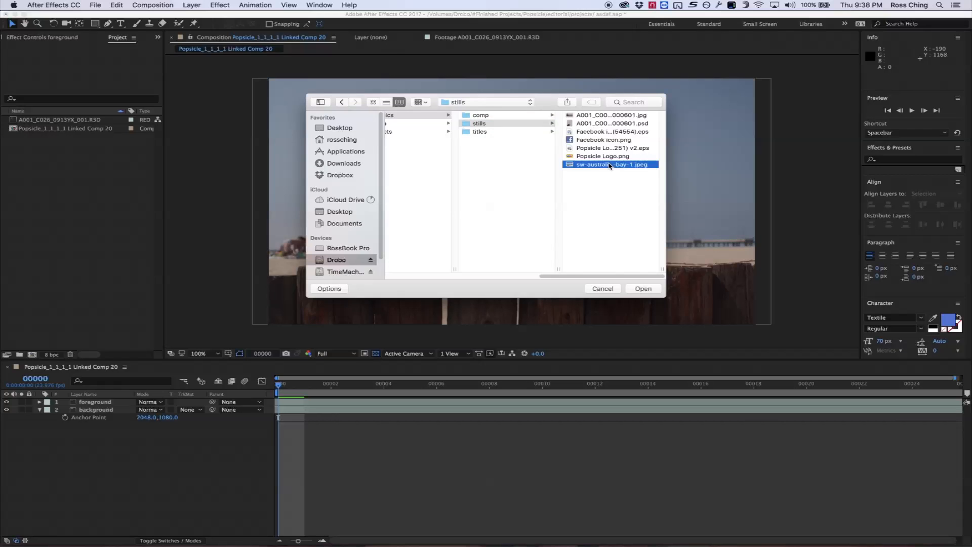
pyautogui.click(644, 288)
# Place the sky image between the foreground and background layers, briefly hiding the foreground layer to check it.
pyautogui.moveTo(14, 137); pyautogui.dragTo(88, 408)
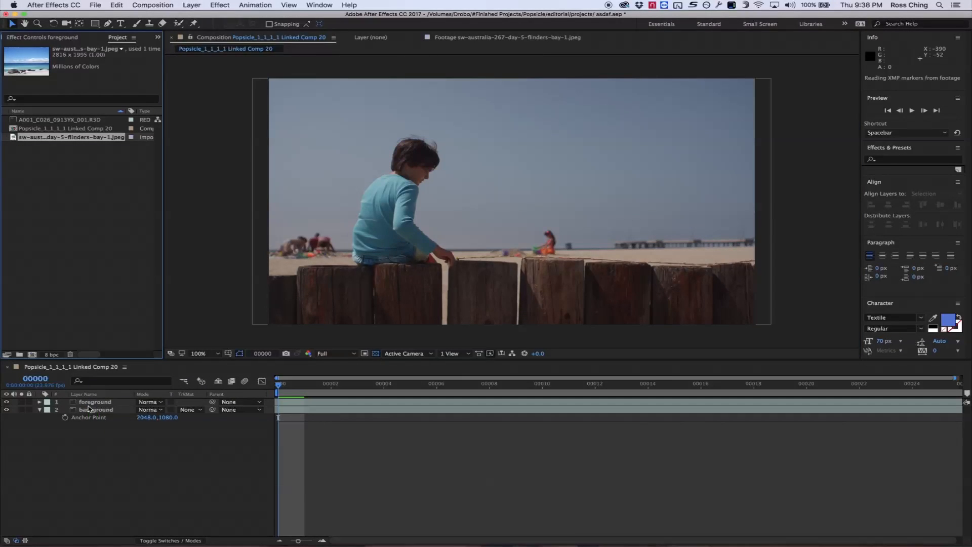
pyautogui.click(7, 402)
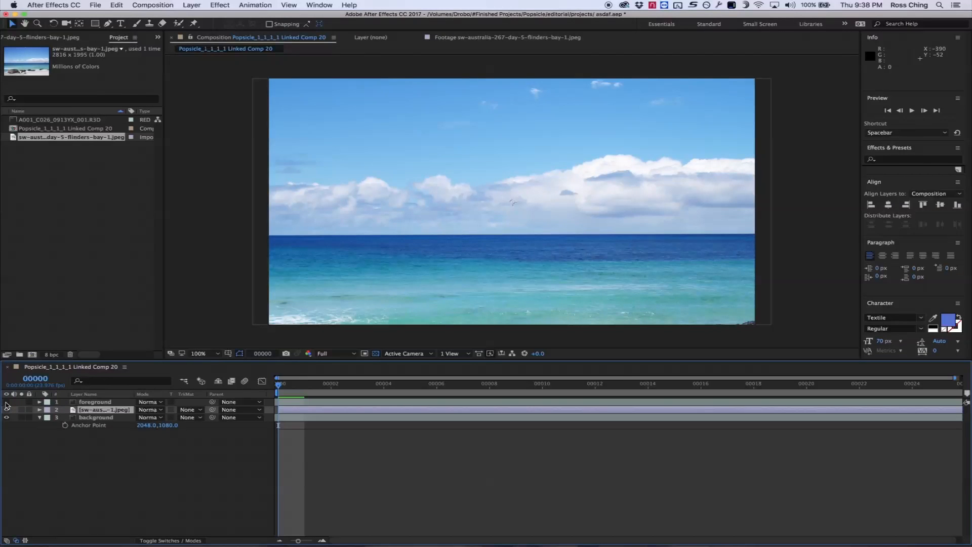
pyautogui.click(6, 402)
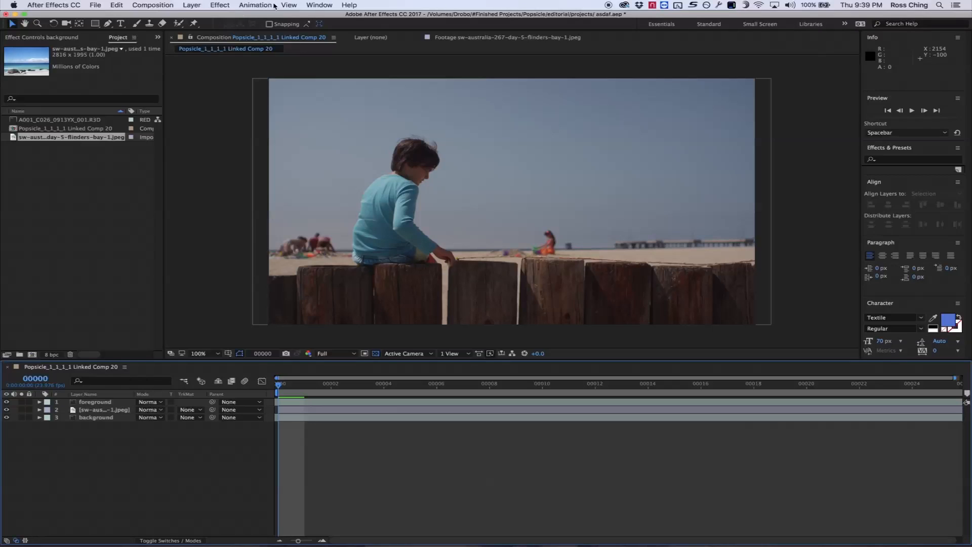
# Find the Color Key effect by searching for "color key" and apply it to the foreground layer.
pyautogui.click(101, 403)
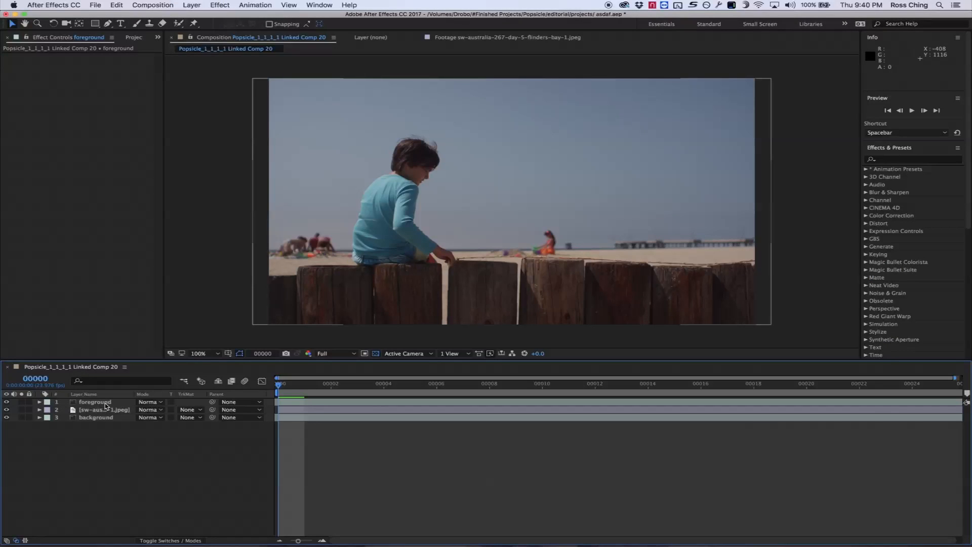
pyautogui.click(103, 402)
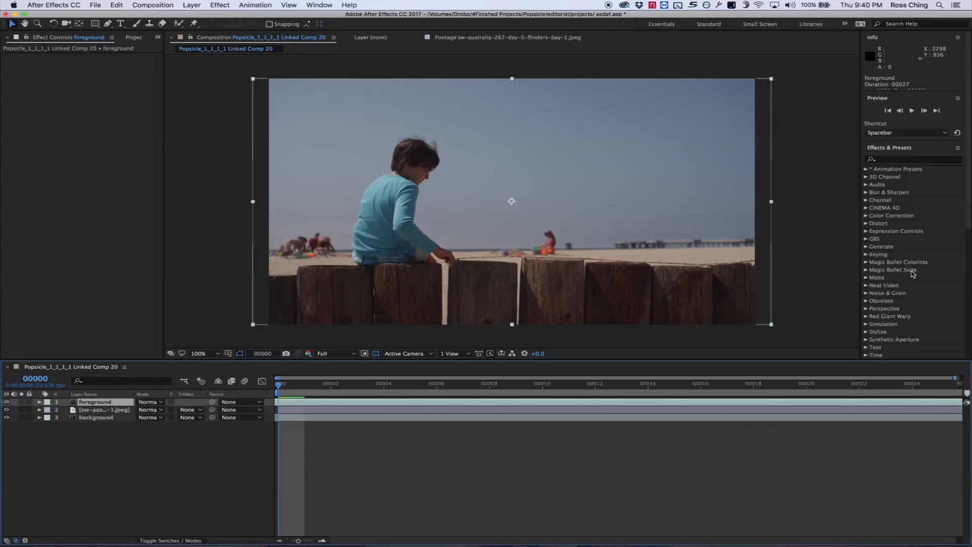
pyautogui.click(888, 160)
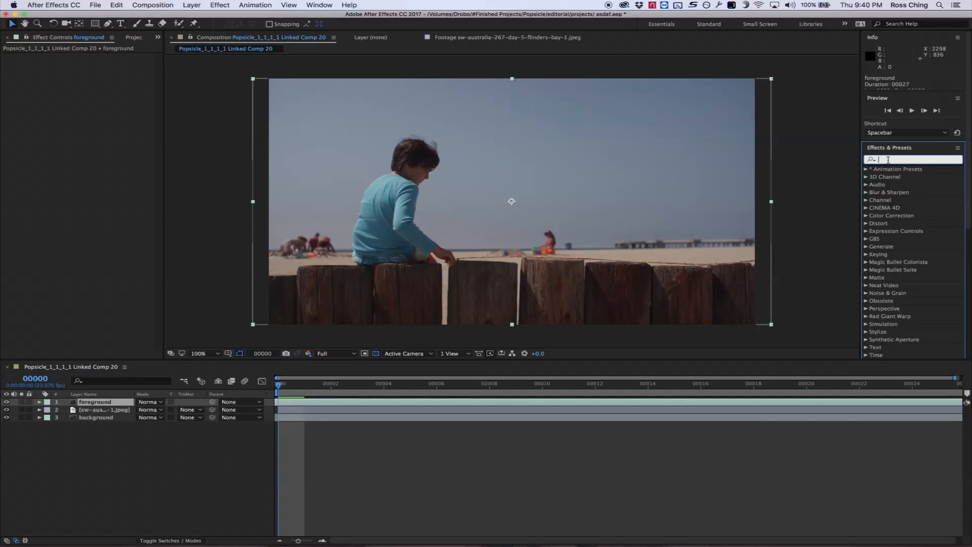
pyautogui.write('color key')
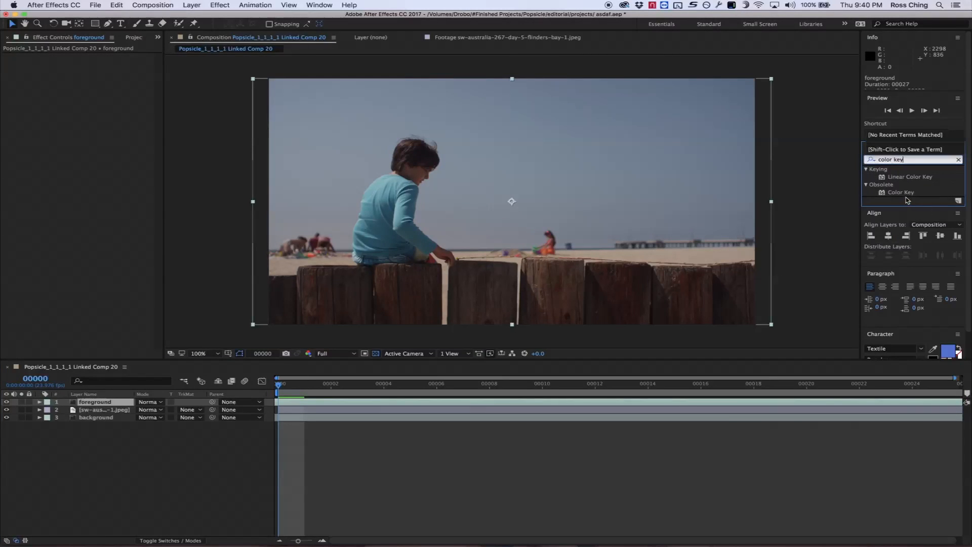
pyautogui.click(885, 194)
pyautogui.moveTo(885, 194); pyautogui.dragTo(116, 401)
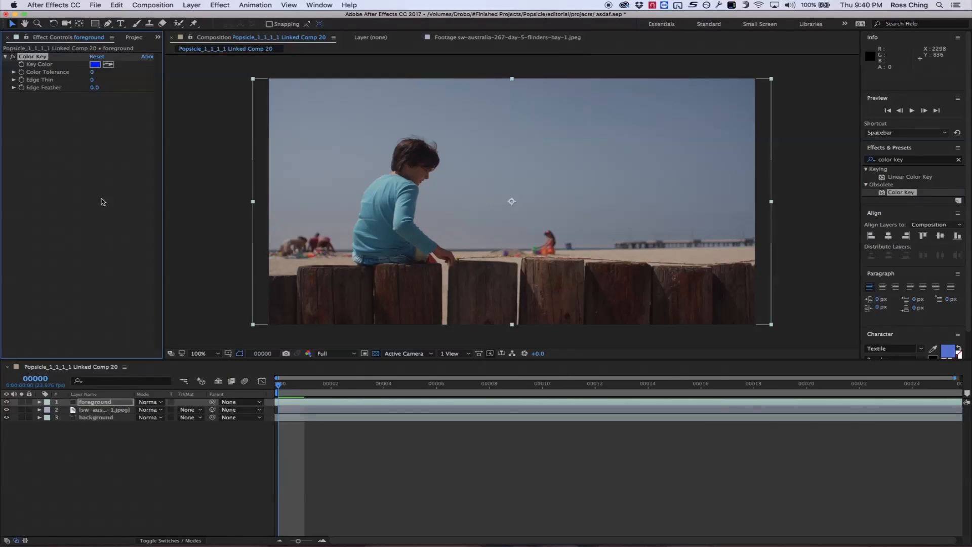
# Sample the sky beside the boy as the key color and set the Color Tolerance to 20.
pyautogui.click(109, 64)
pyautogui.click(560, 168)
pyautogui.moveTo(92, 76); pyautogui.dragTo(102, 75)
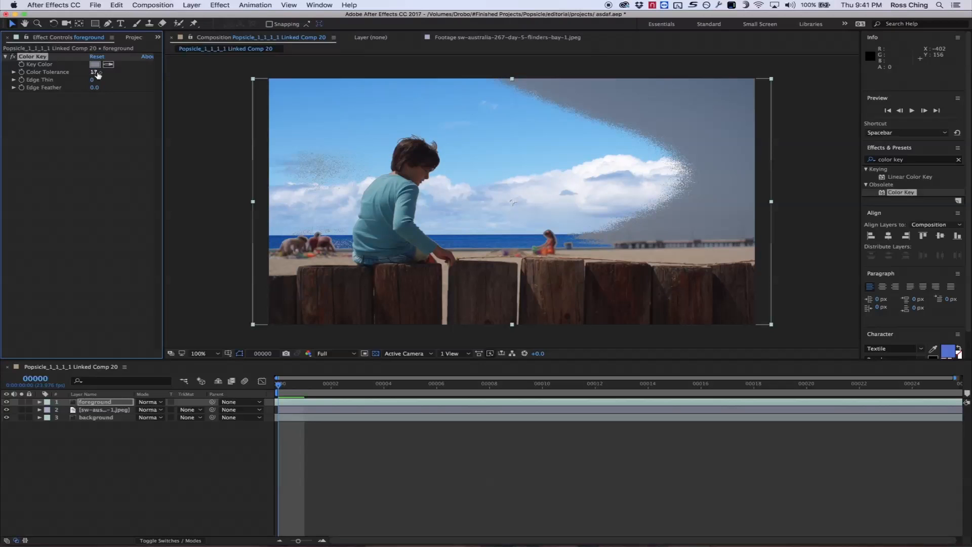
pyautogui.moveTo(95, 75); pyautogui.dragTo(103, 76)
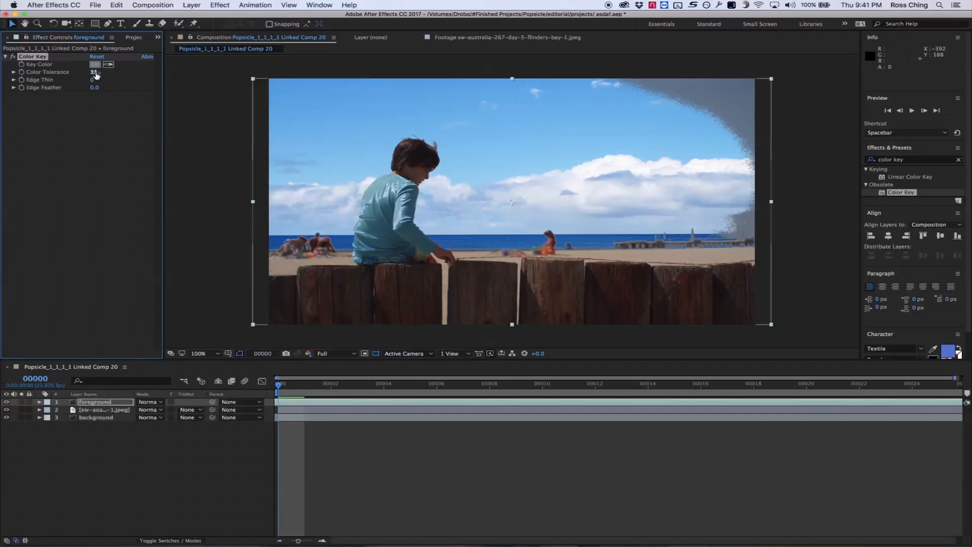
pyautogui.moveTo(96, 75); pyautogui.dragTo(89, 75)
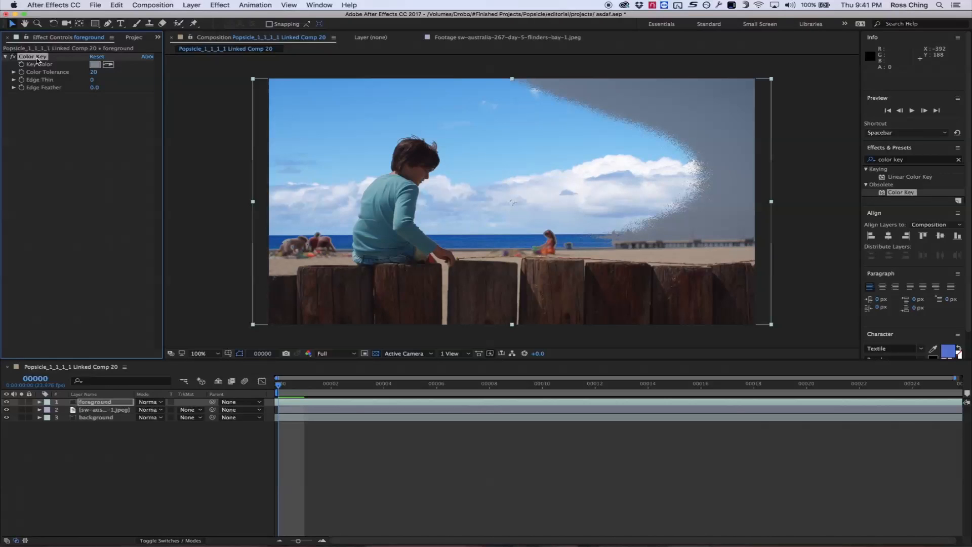
# Duplicate the Color Key effect on the foreground layer and reset the copy's settings.
pyautogui.click(37, 60)
pyautogui.press('super+d')
pyautogui.click(97, 96)
pyautogui.press('super+z')
# Sample the remaining grey sky in the upper-right of the image for Color Key 2 and set its Color Tolerance to 16.
pyautogui.click(108, 103)
pyautogui.click(719, 102)
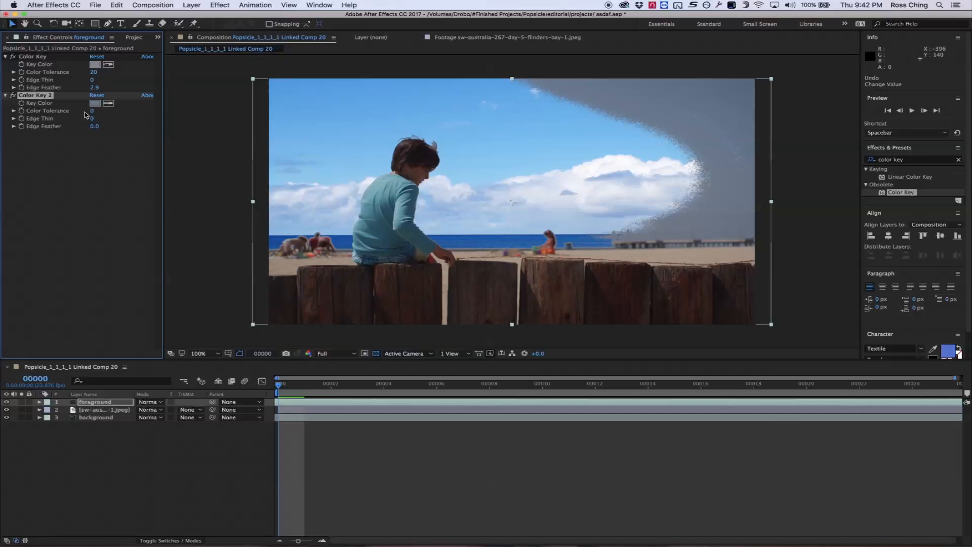
pyautogui.moveTo(91, 111); pyautogui.dragTo(100, 114)
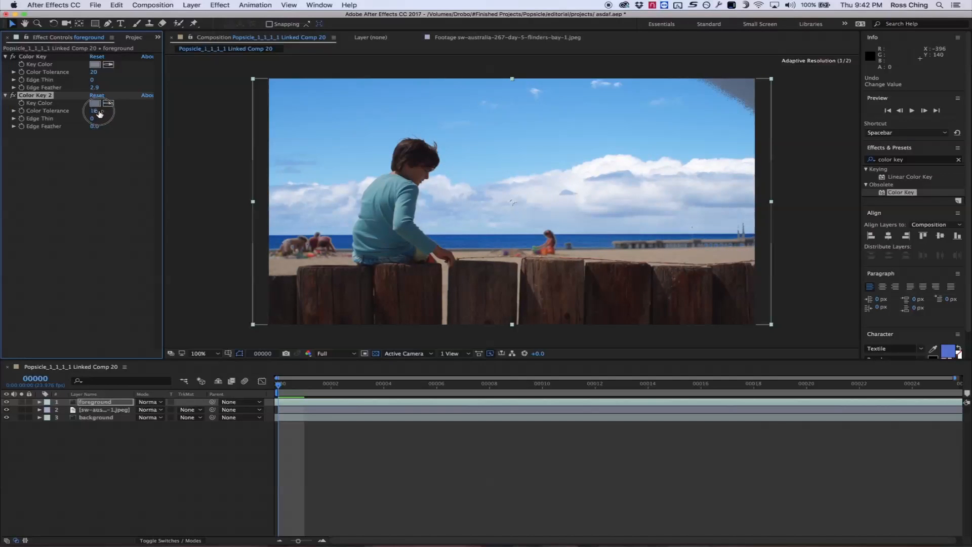
pyautogui.moveTo(99, 113); pyautogui.dragTo(100, 113)
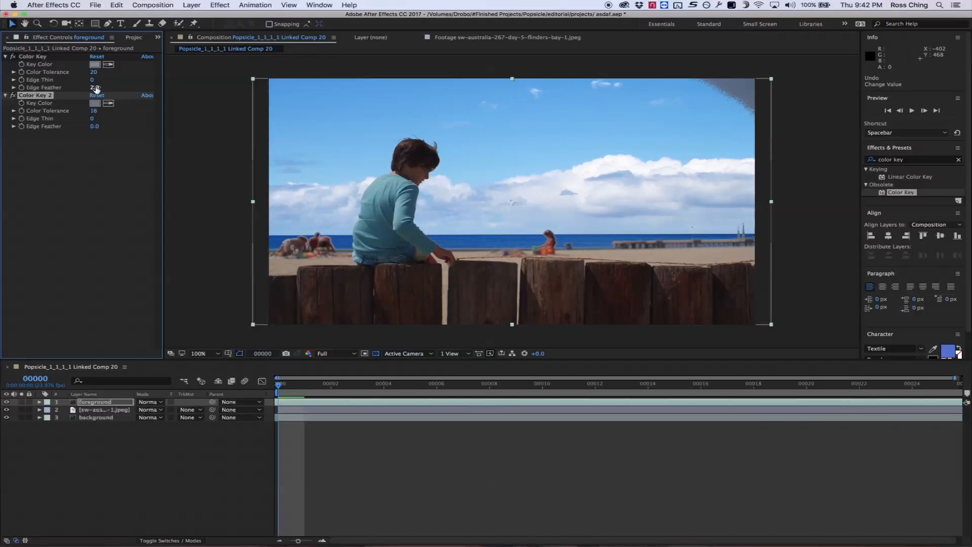
# Set the Edge Feather of both Color Key effects to 15.
pyautogui.click(96, 88)
pyautogui.write('15')
pyautogui.press('Return')
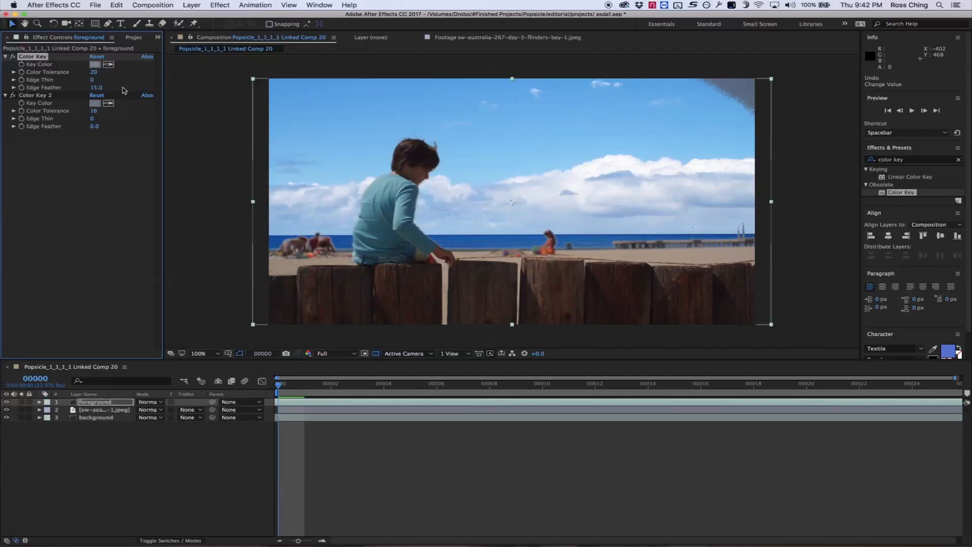
pyautogui.click(96, 127)
pyautogui.write('15')
pyautogui.press('Return')
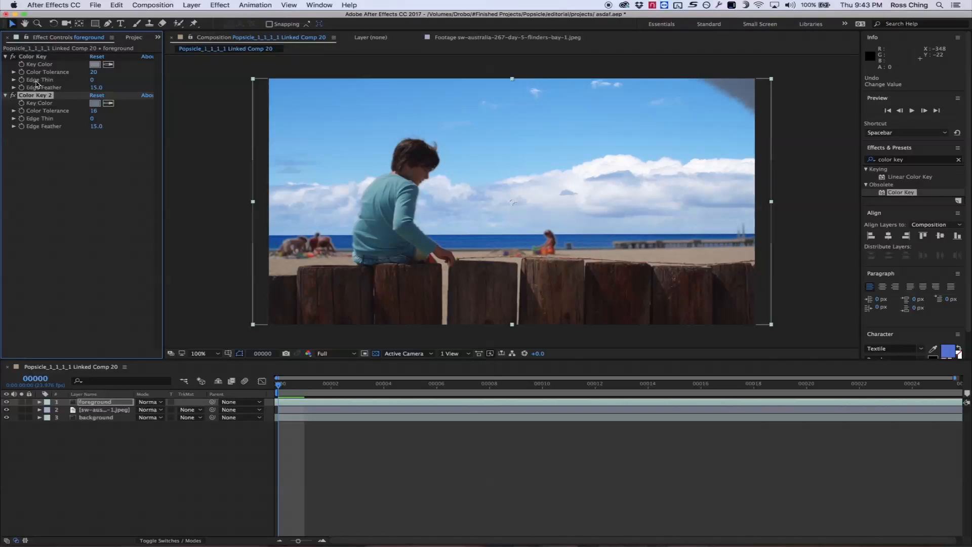
# Draw a closed Pen mask on the foreground layer around the boy, beach and fence, leaving out the grey upper-right corner of the sky.
pyautogui.click(103, 403)
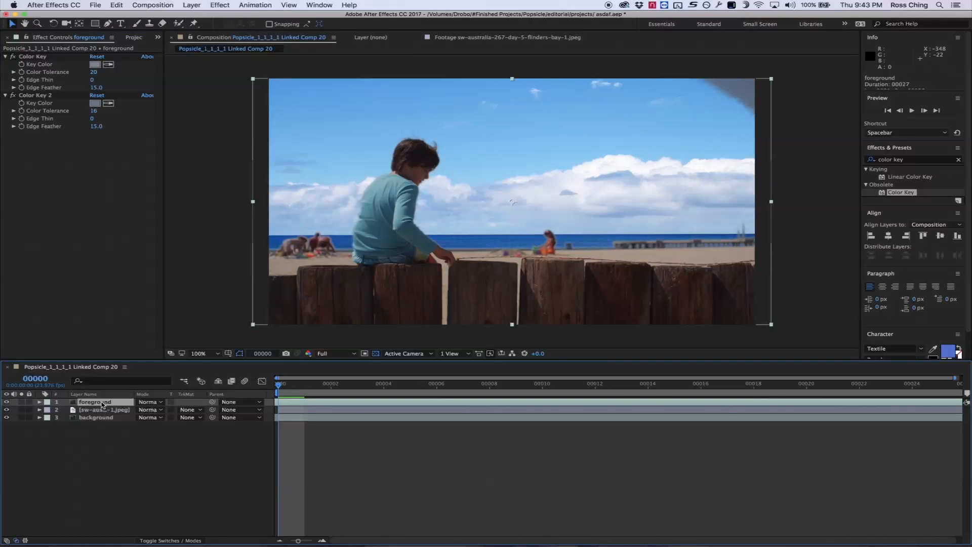
pyautogui.click(108, 24)
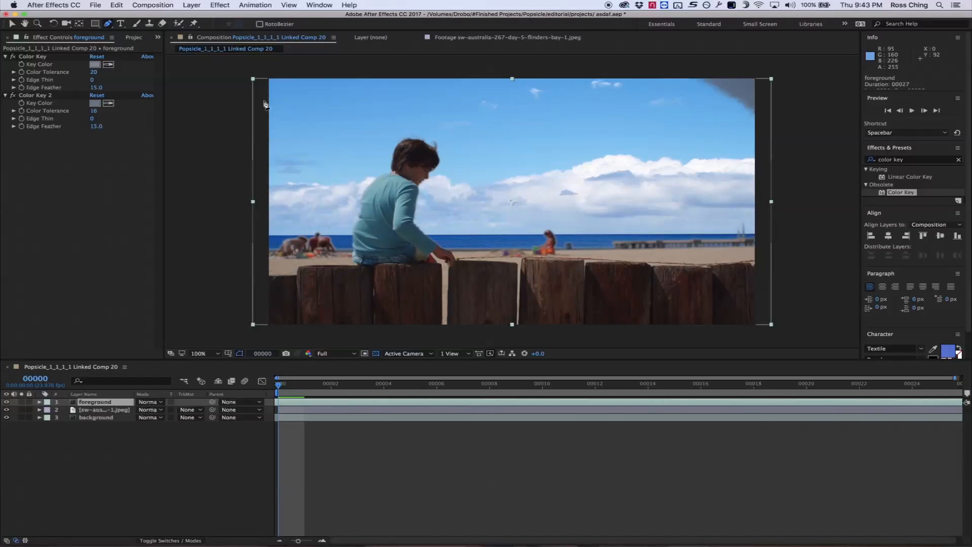
pyautogui.click(237, 88)
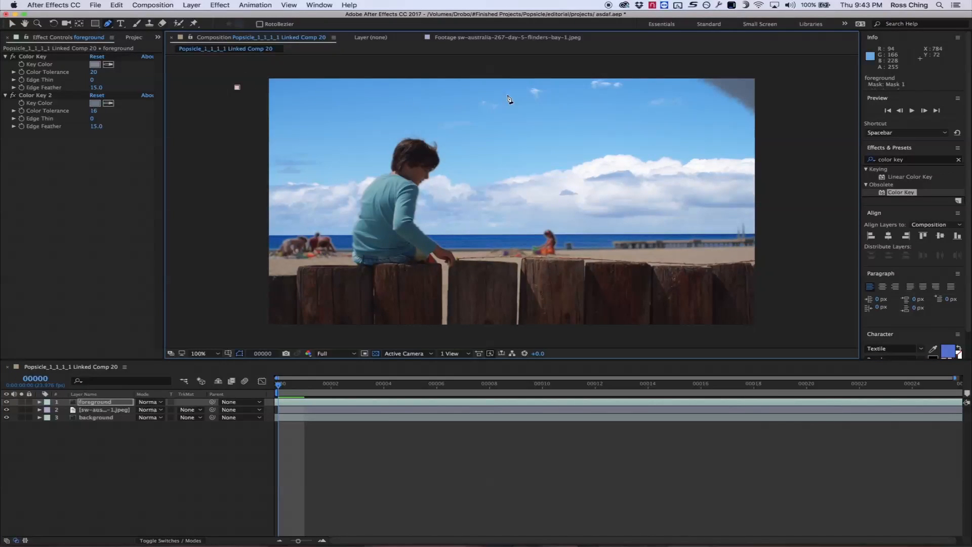
pyautogui.click(633, 121)
pyautogui.click(772, 192)
pyautogui.click(783, 338)
pyautogui.click(245, 335)
pyautogui.click(237, 87)
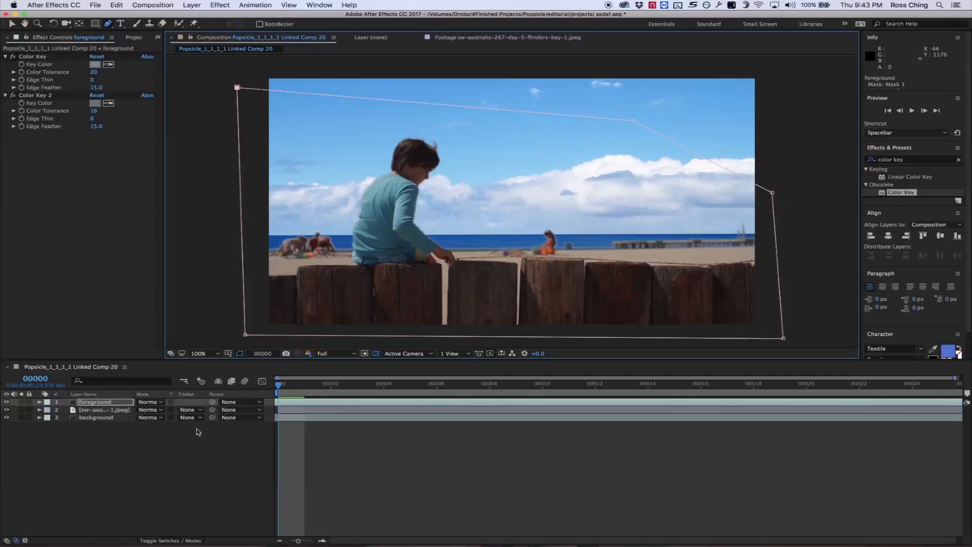
# Set the Mask Feather of the foreground layer's mask to 55 pixels and check the composite at frame 20.
pyautogui.press('m')
pyautogui.press('m')
pyautogui.moveTo(152, 426); pyautogui.dragTo(183, 426)
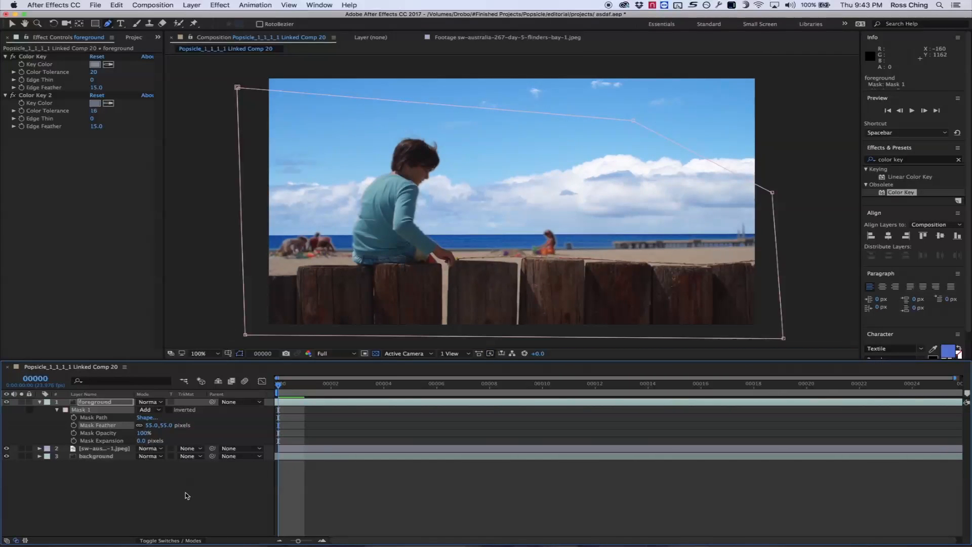
pyautogui.click(170, 489)
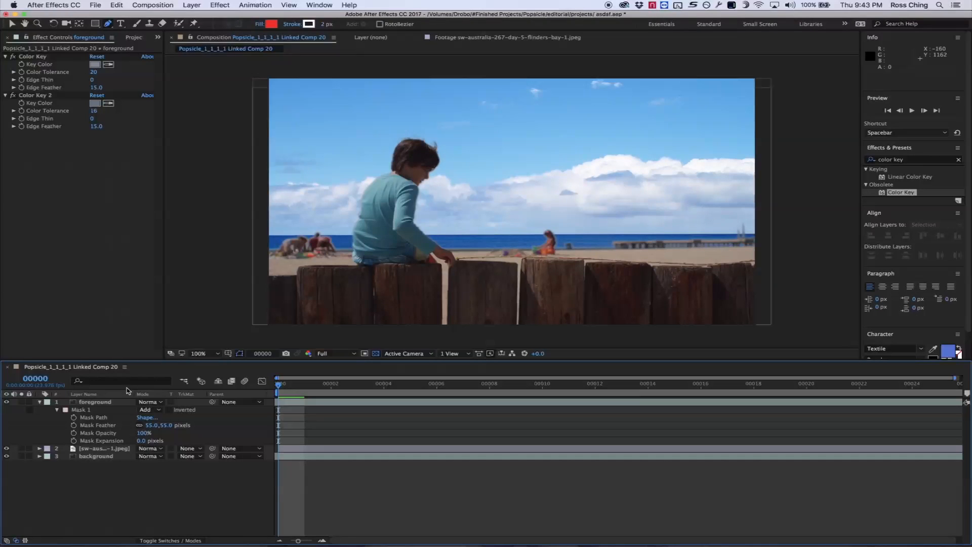
pyautogui.click(816, 387)
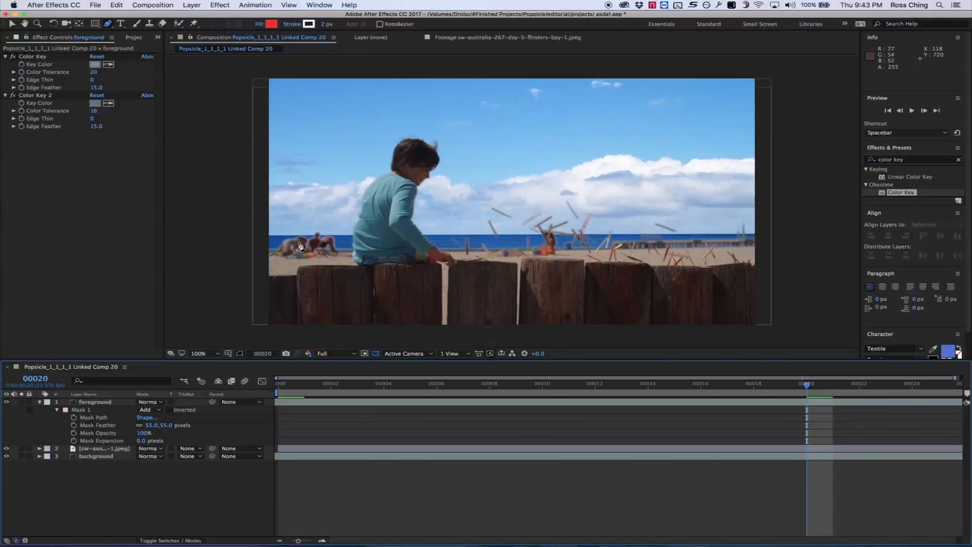
# Rename the sky image layer as sky.
pyautogui.click(107, 449)
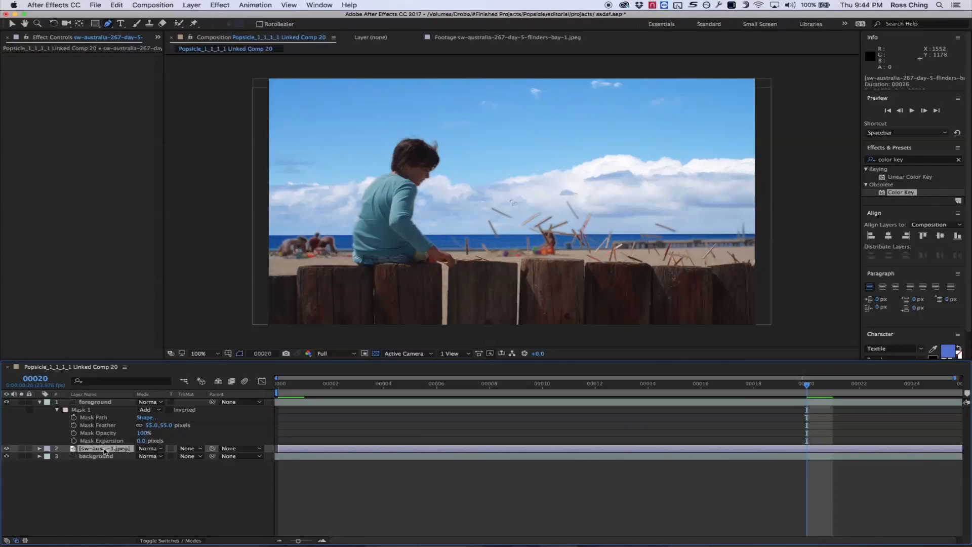
pyautogui.press('Return')
pyautogui.write('sk')
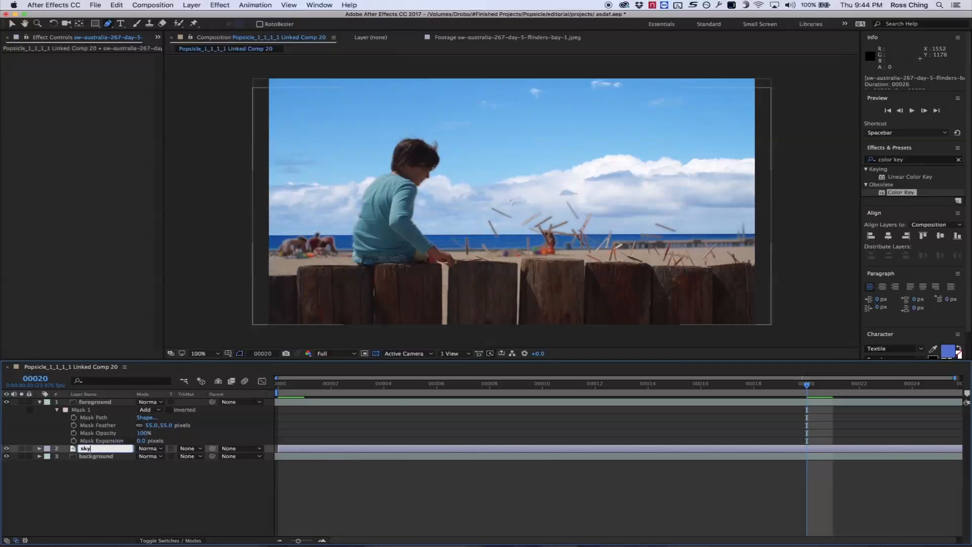
pyautogui.write('y')
pyautogui.press('Return')
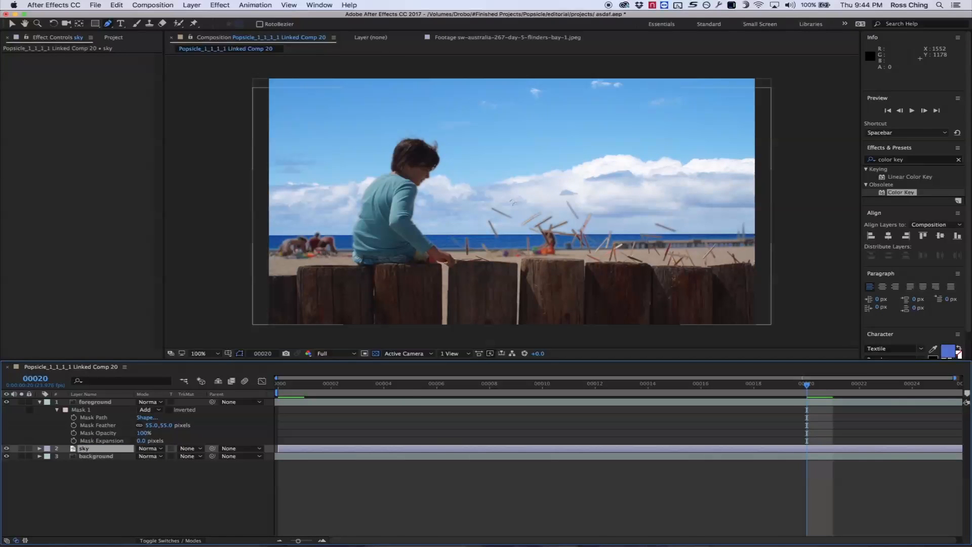
# Apply Gaussian Blur to the sky layer with Repeat Edge Pixels enabled and Blurriness set to 26.
pyautogui.click(901, 161)
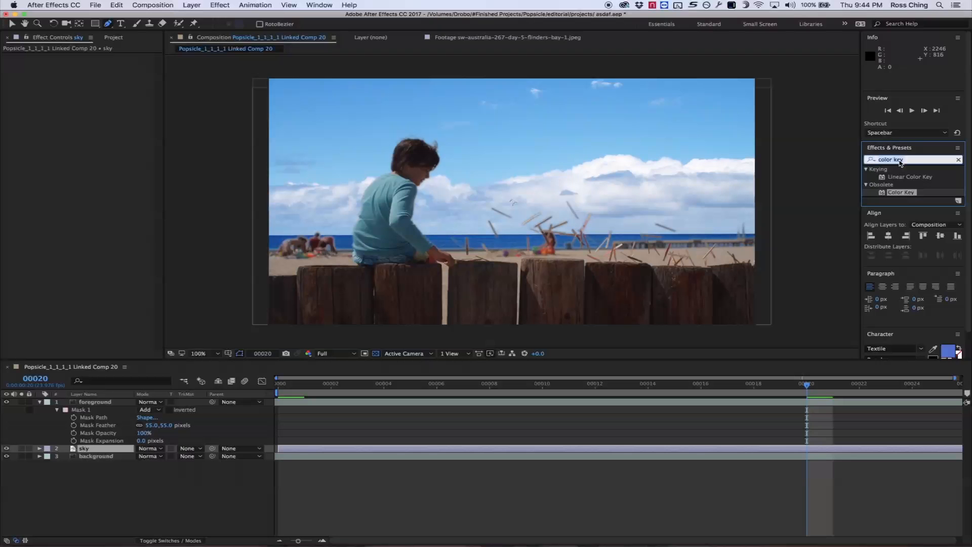
pyautogui.write('blur')
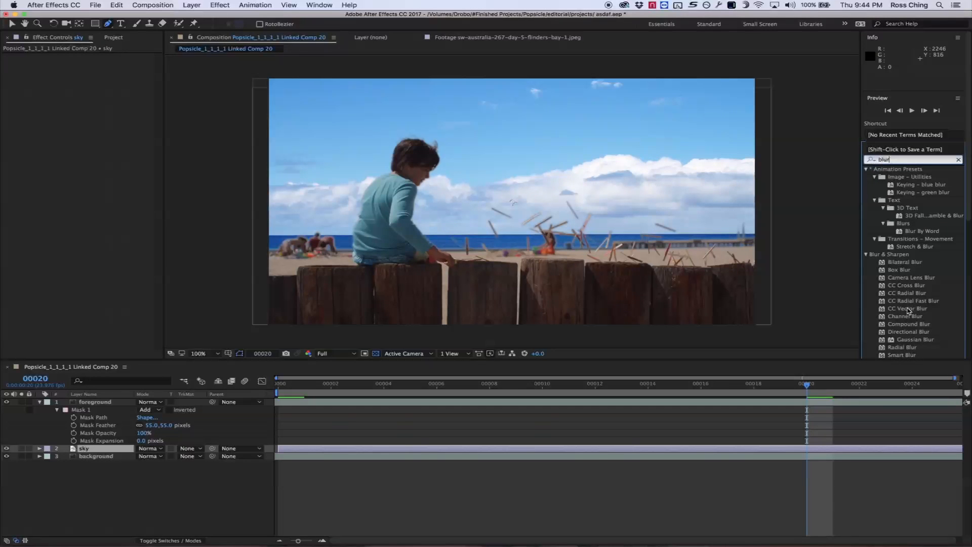
pyautogui.moveTo(911, 339); pyautogui.dragTo(116, 449)
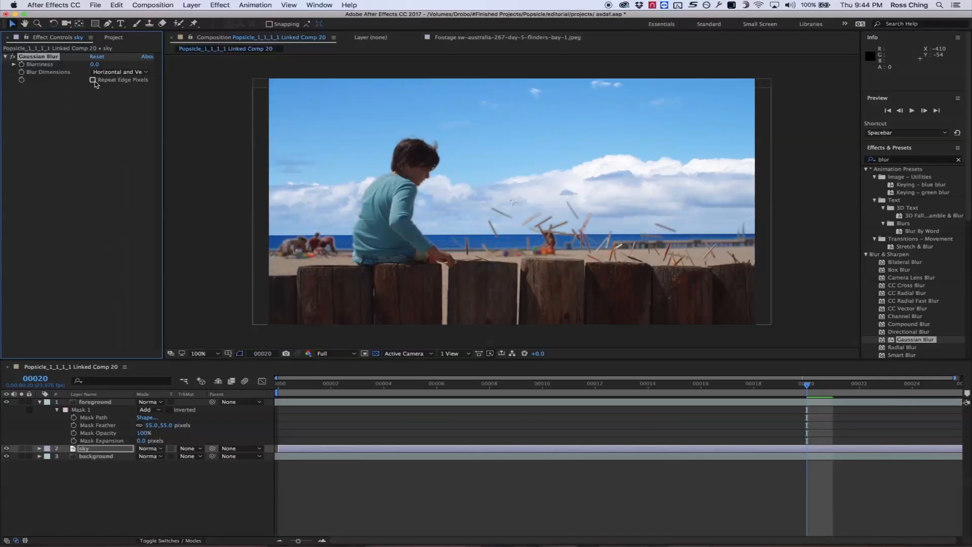
pyautogui.click(93, 81)
pyautogui.moveTo(94, 64); pyautogui.dragTo(221, 62)
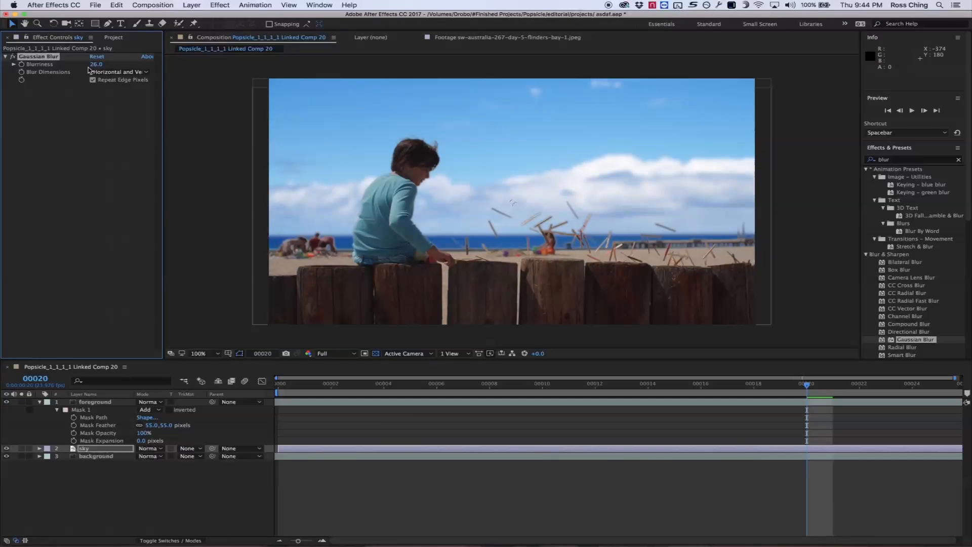
# Add the Exposure color correction effect to the sky layer after the blur and set Exposure to -0.36.
pyautogui.click(908, 161)
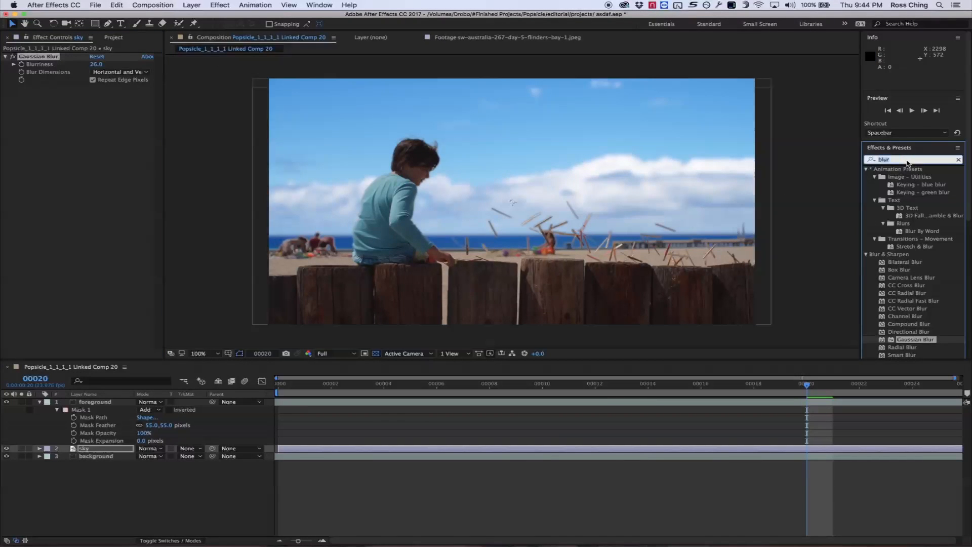
pyautogui.write('expo')
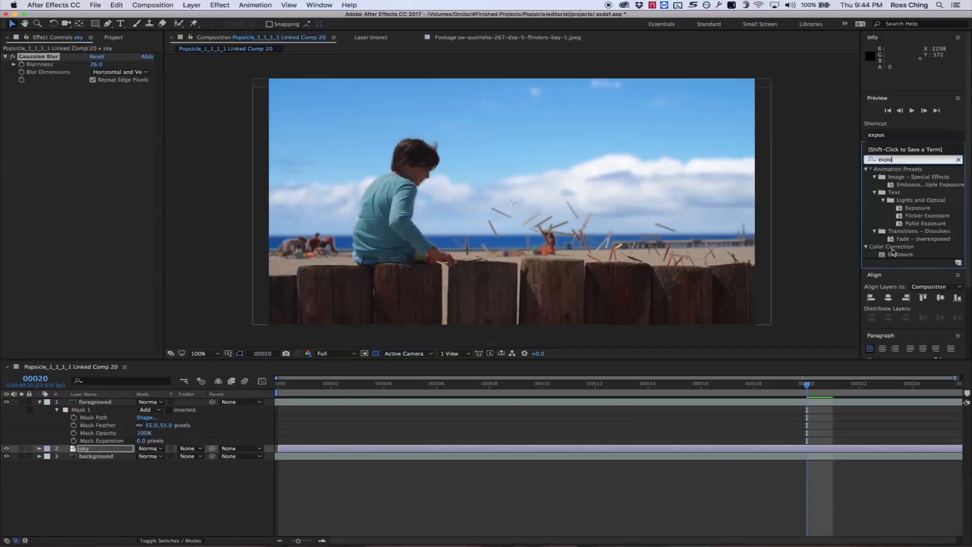
pyautogui.moveTo(885, 255); pyautogui.dragTo(96, 126)
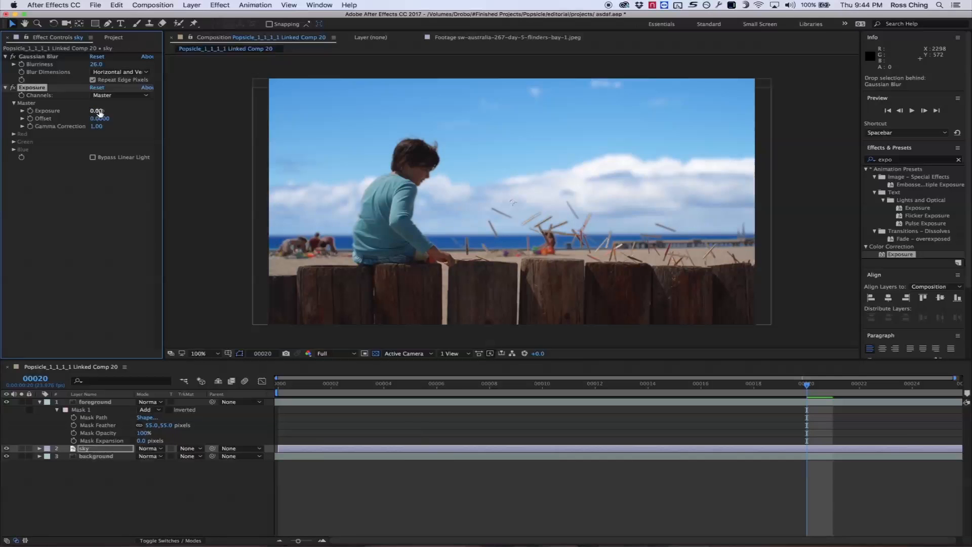
pyautogui.moveTo(99, 113); pyautogui.dragTo(2, 116)
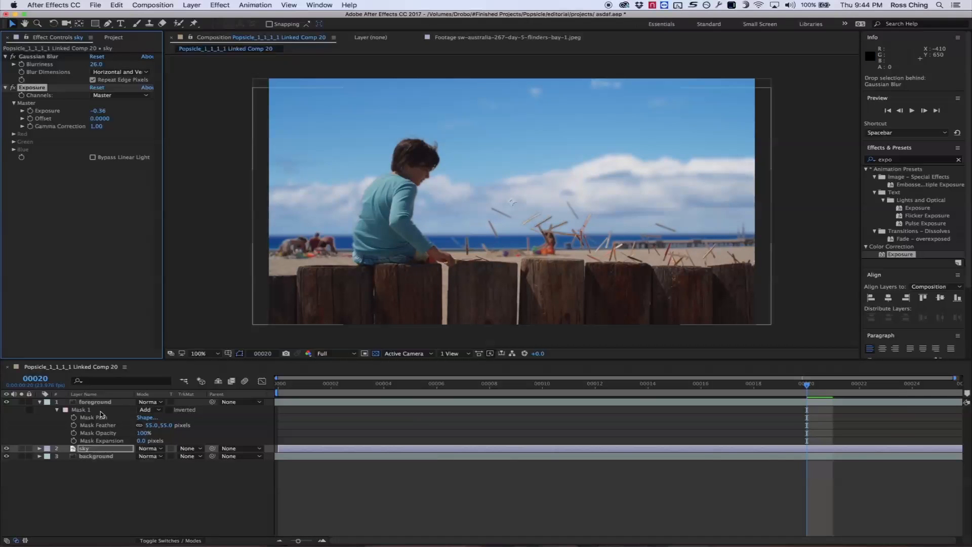
# Lower the sky layer in the frame by setting its Position to 960, 575.3.
pyautogui.click(108, 451)
pyautogui.press('p')
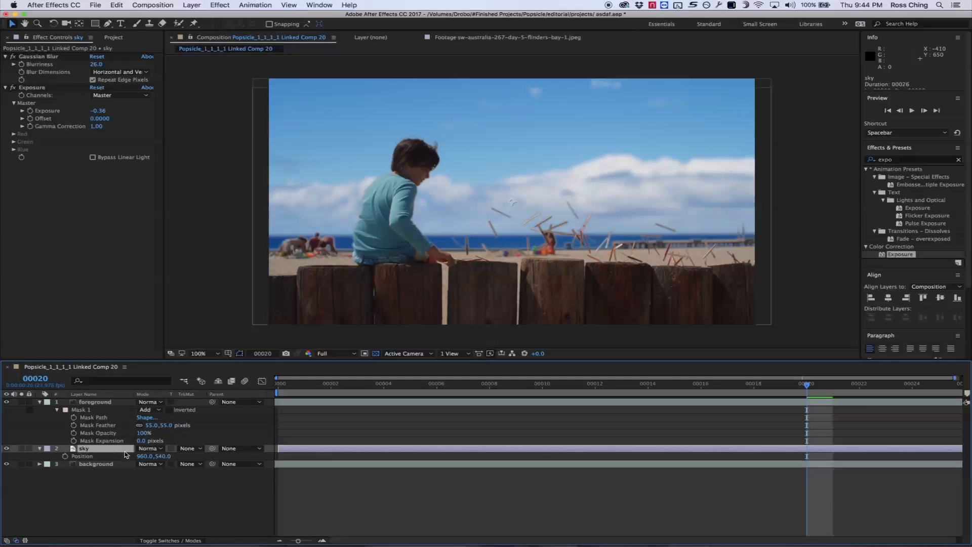
pyautogui.moveTo(161, 459); pyautogui.dragTo(351, 449)
pyautogui.press('Return')
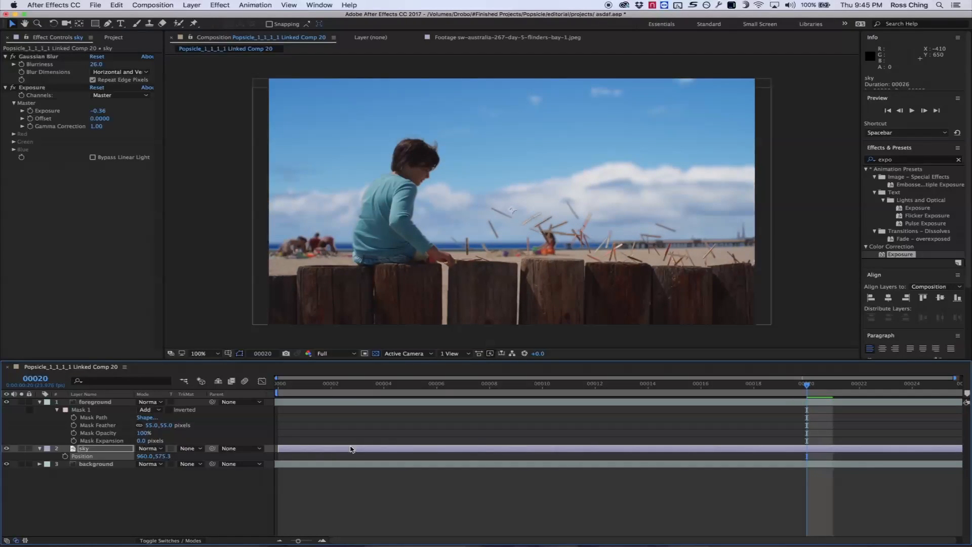
# Play back the composition to preview the sky replacement, stop at frame 12 and leave all layers deselected.
pyautogui.press('space')
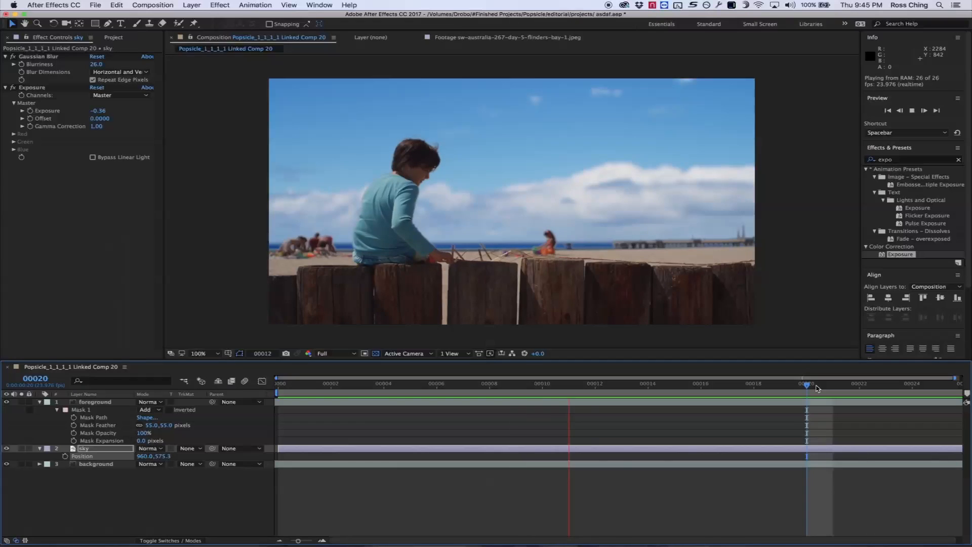
pyautogui.press('space')
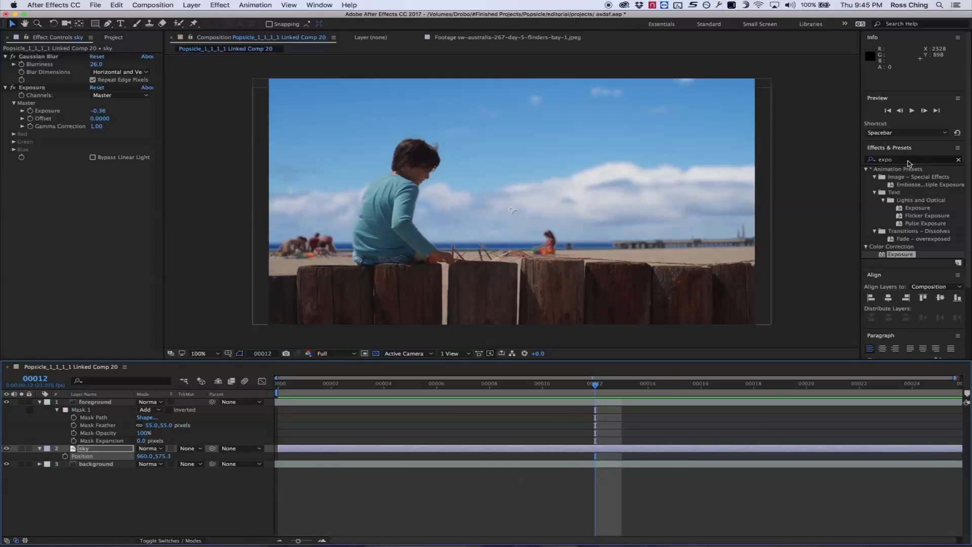
pyautogui.click(145, 494)
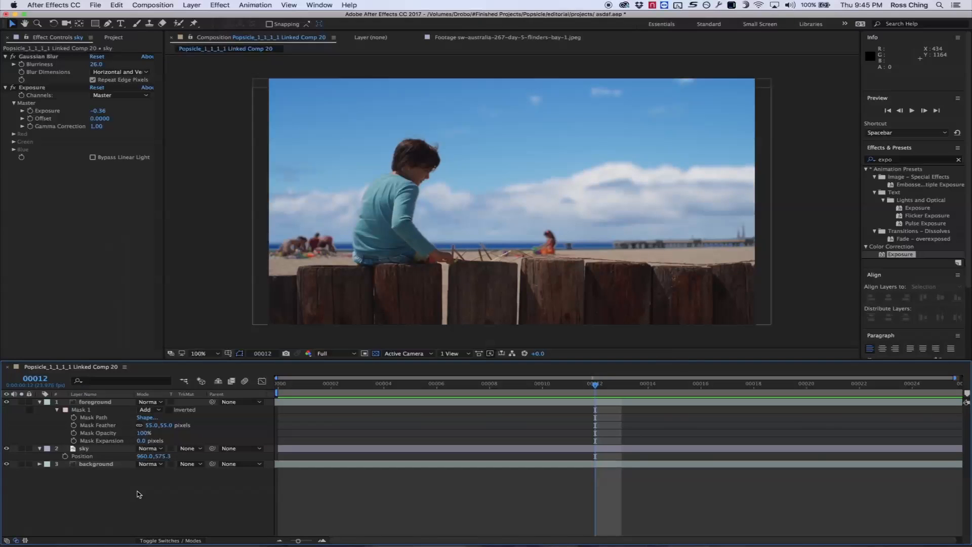
pyautogui.click(102, 456)
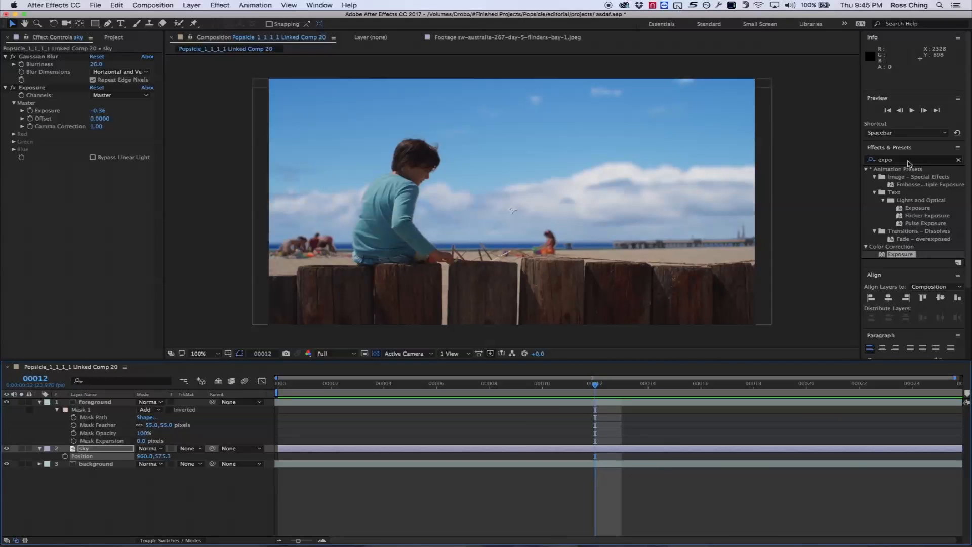
pyautogui.click(147, 494)
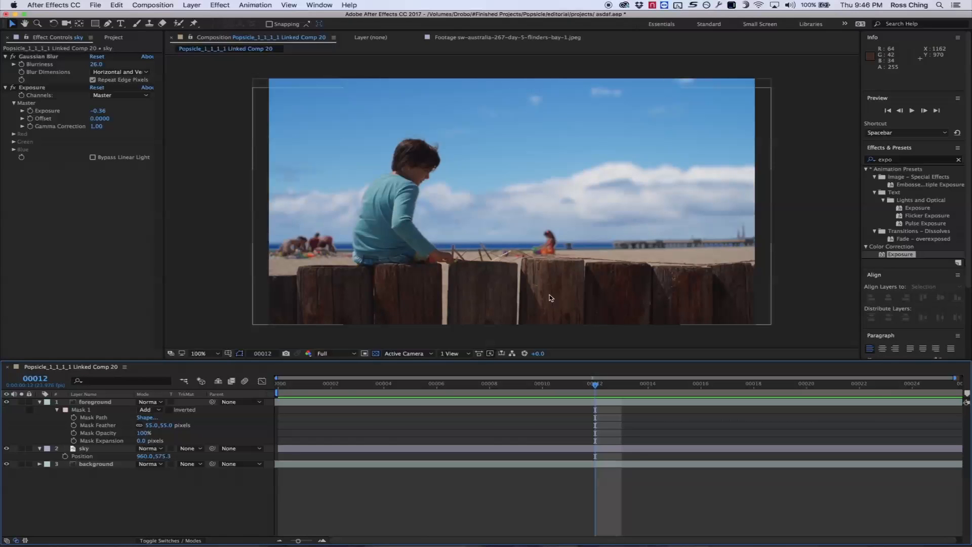
# Create a 1920 x 1080 px deep red solid above the foreground layer.
pyautogui.click(191, 5)
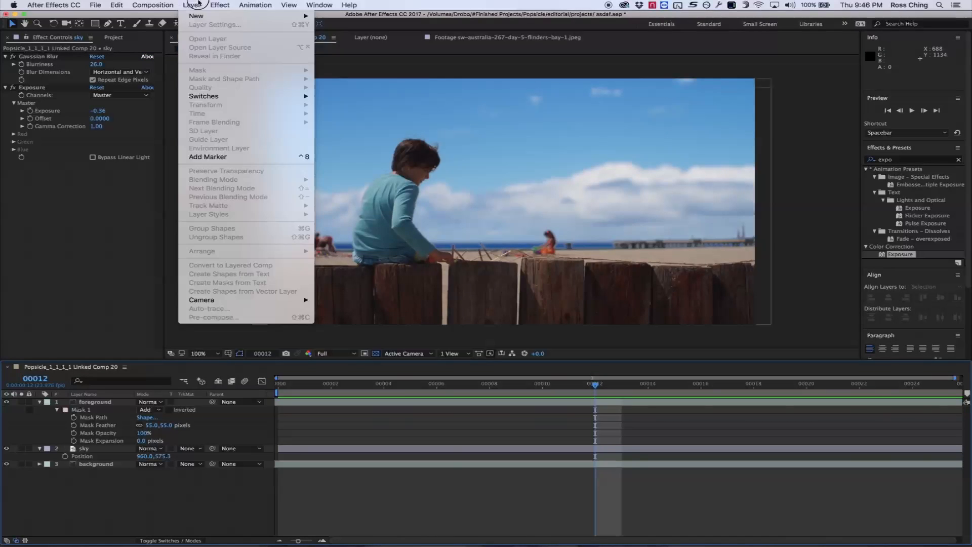
pyautogui.moveTo(202, 15)
pyautogui.click(371, 28)
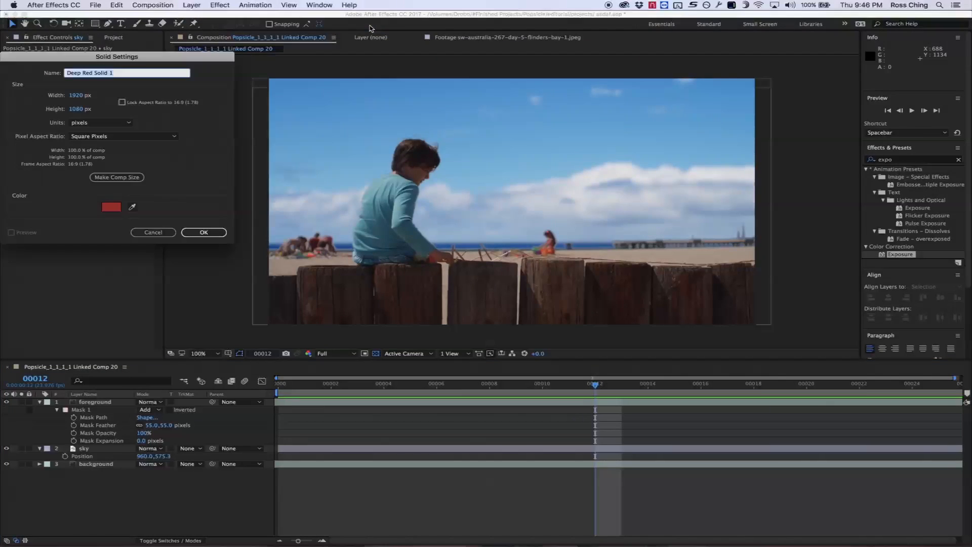
pyautogui.click(192, 234)
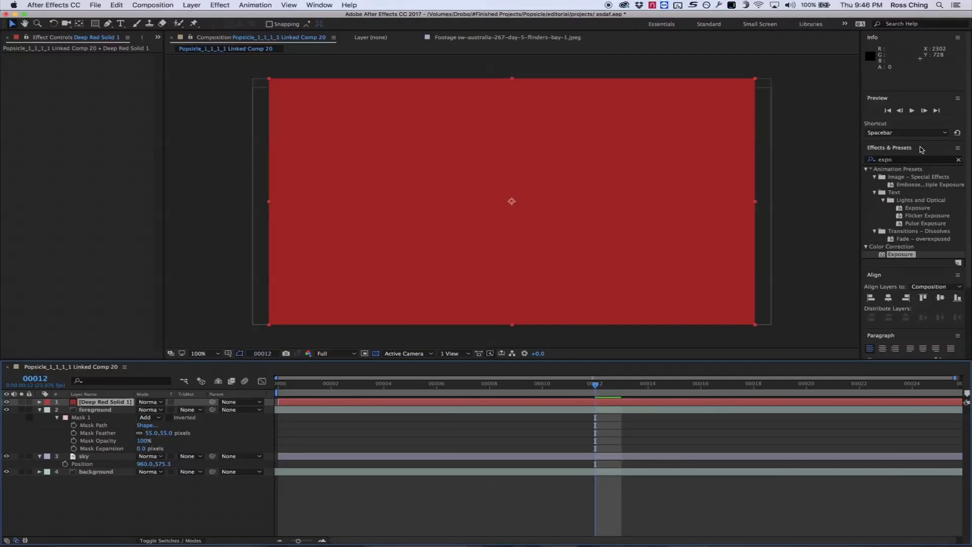
# Find the Optical Flares effect and apply it to the red solid layer.
pyautogui.click(906, 160)
pyautogui.write('optical')
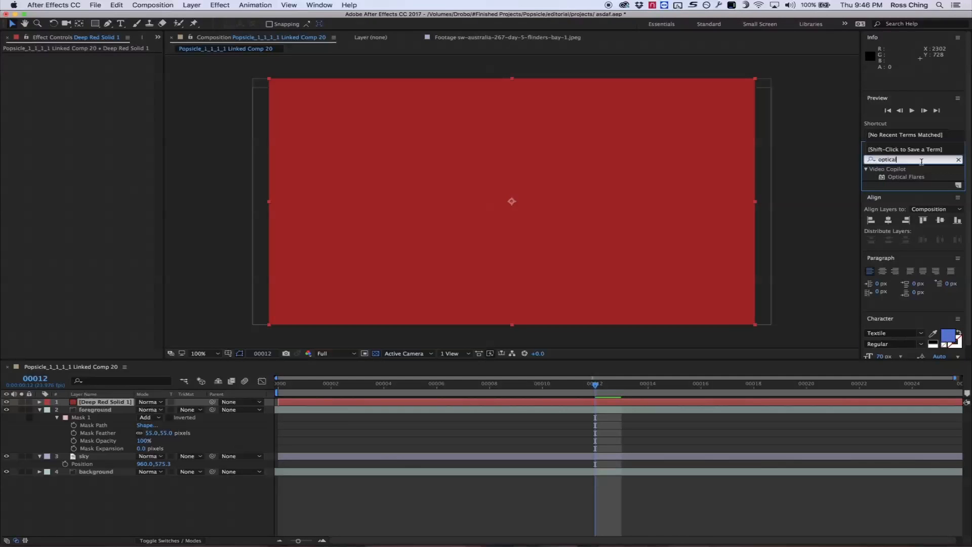
pyautogui.moveTo(881, 181); pyautogui.dragTo(93, 403)
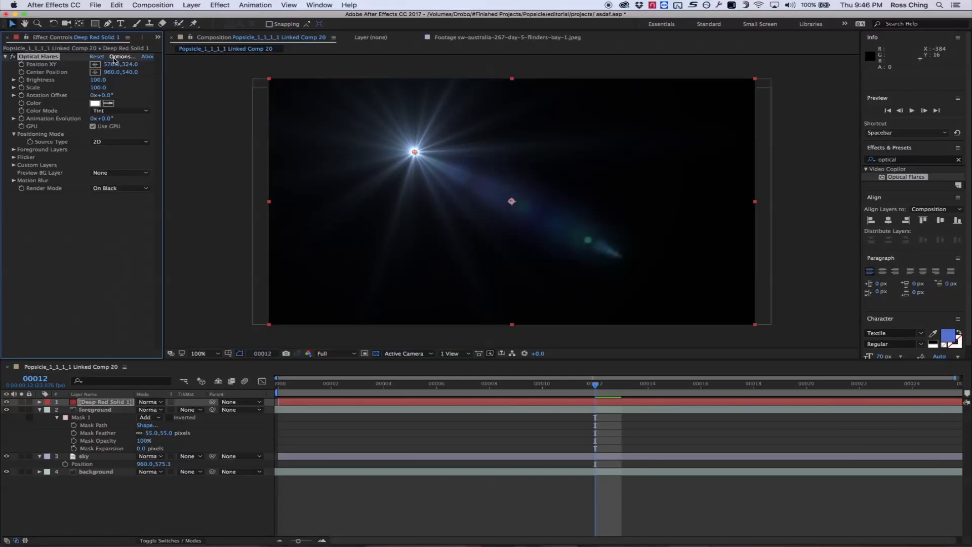
# Load the Real Sun preset from the Light presets in the Optical Flares options.
pyautogui.click(122, 57)
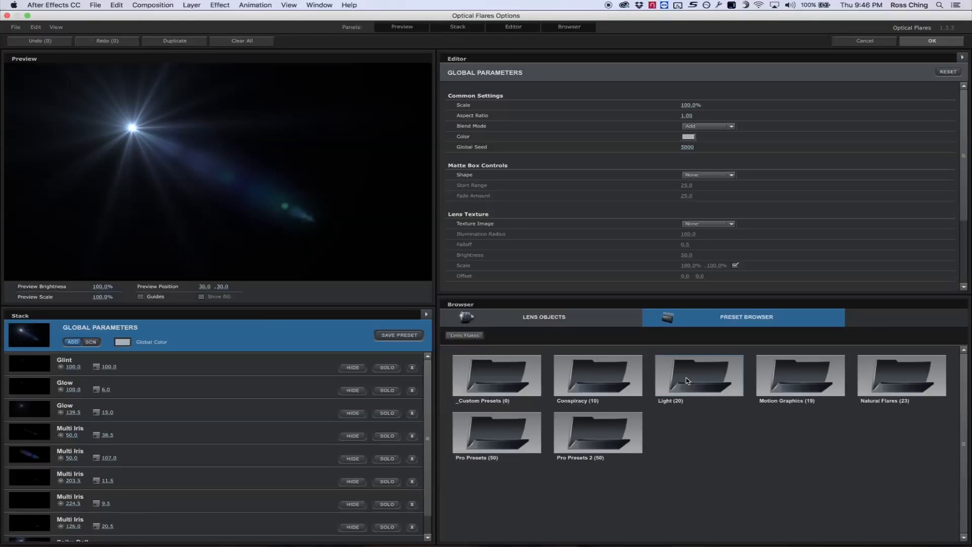
pyautogui.doubleClick(706, 383)
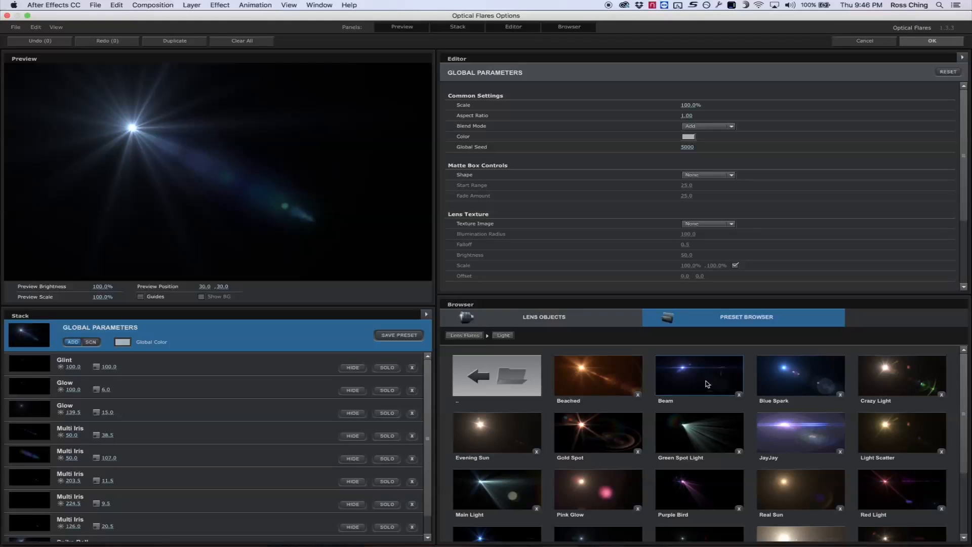
pyautogui.scroll(-1, 722, 422)
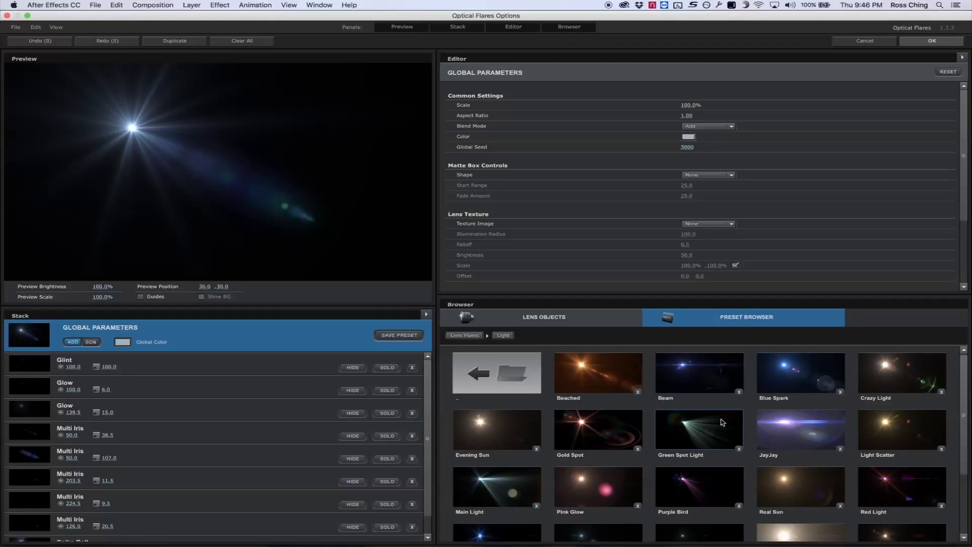
pyautogui.click(803, 487)
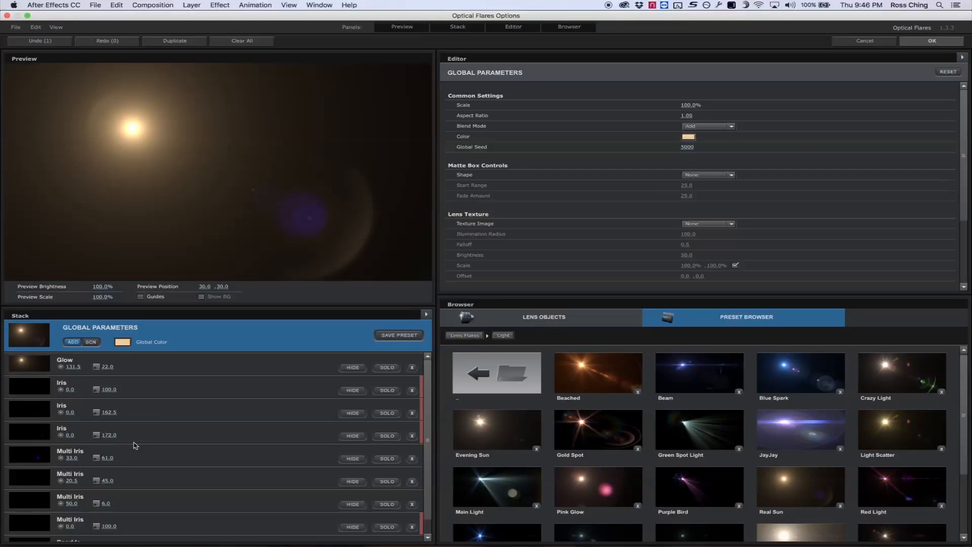
# Change Color 1 of the purple Multi Iris element to a lighter blue and accept the flare design.
pyautogui.click(42, 462)
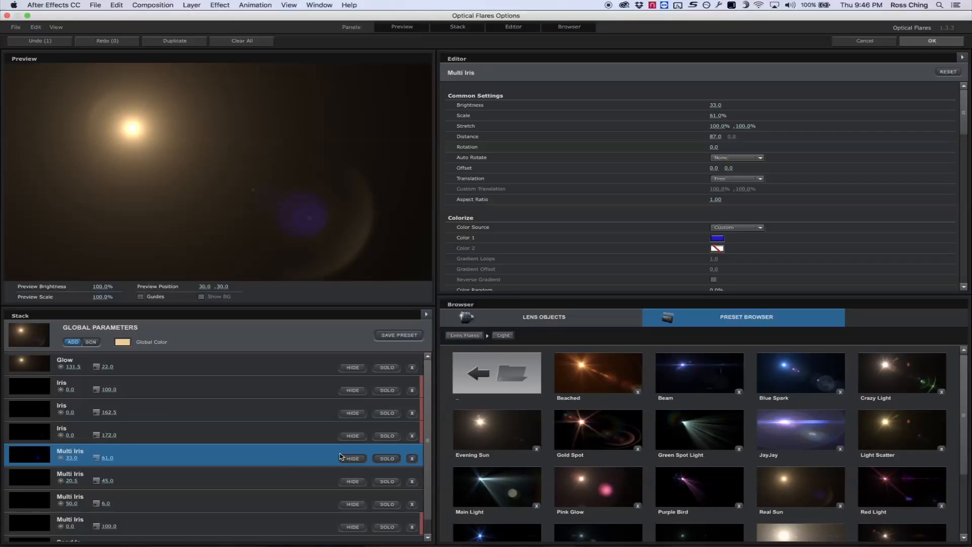
pyautogui.click(718, 238)
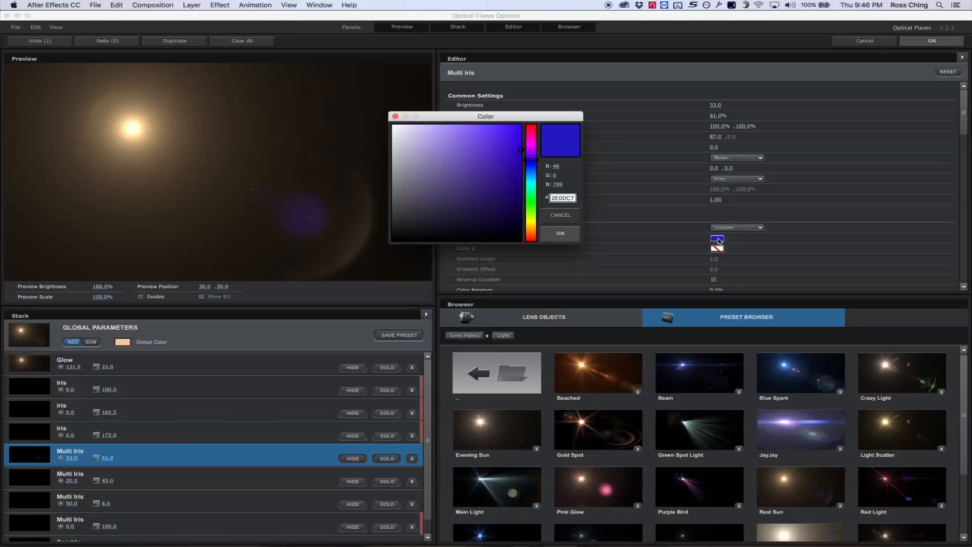
pyautogui.moveTo(532, 164); pyautogui.dragTo(531, 179)
pyautogui.click(561, 233)
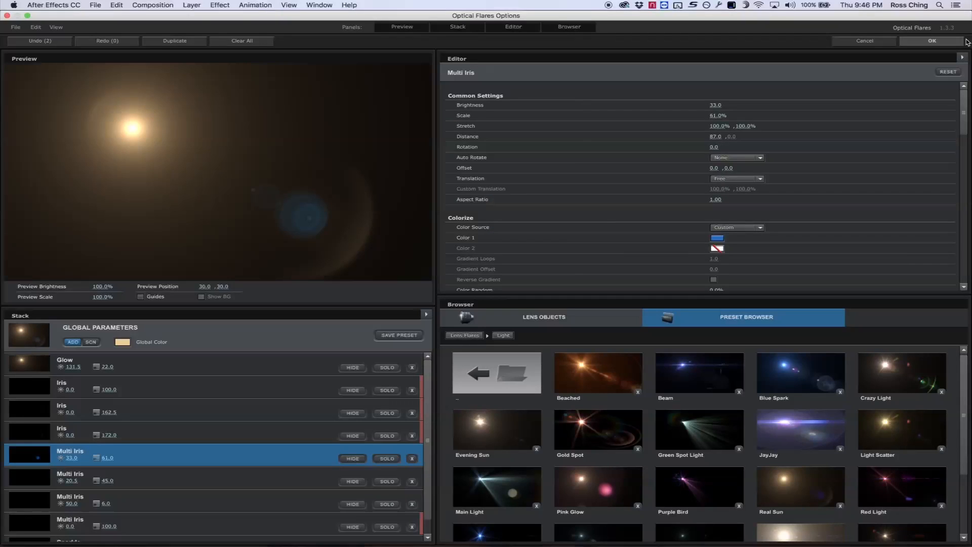
pyautogui.click(933, 44)
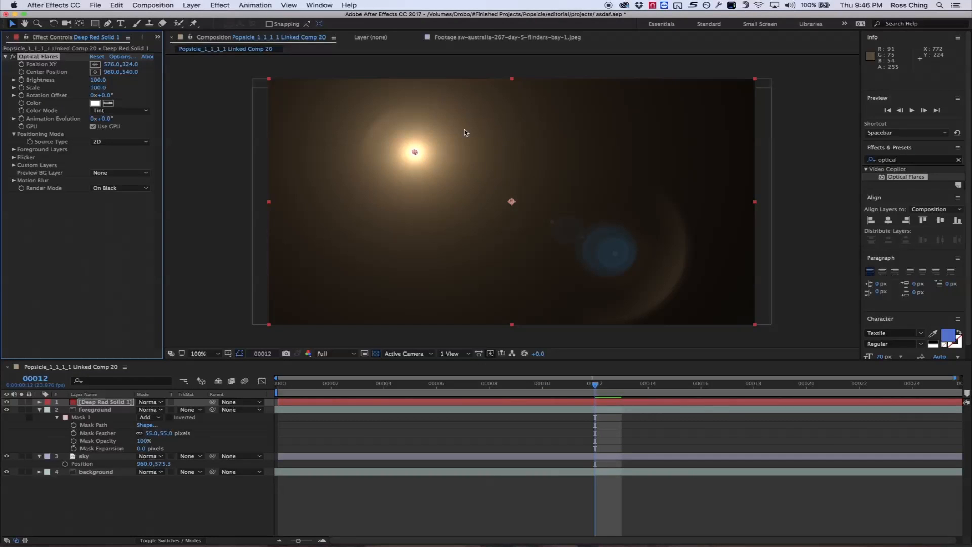
# Set the Optical Flares Render Mode to On Transparent and place the flare in the sky on the boy's right at about 1612, 202.
pyautogui.click(111, 190)
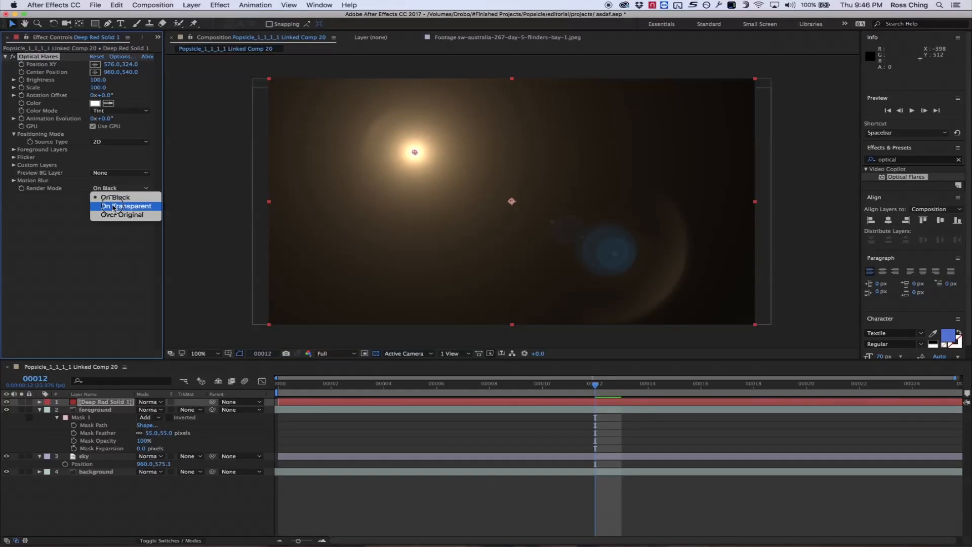
pyautogui.click(113, 207)
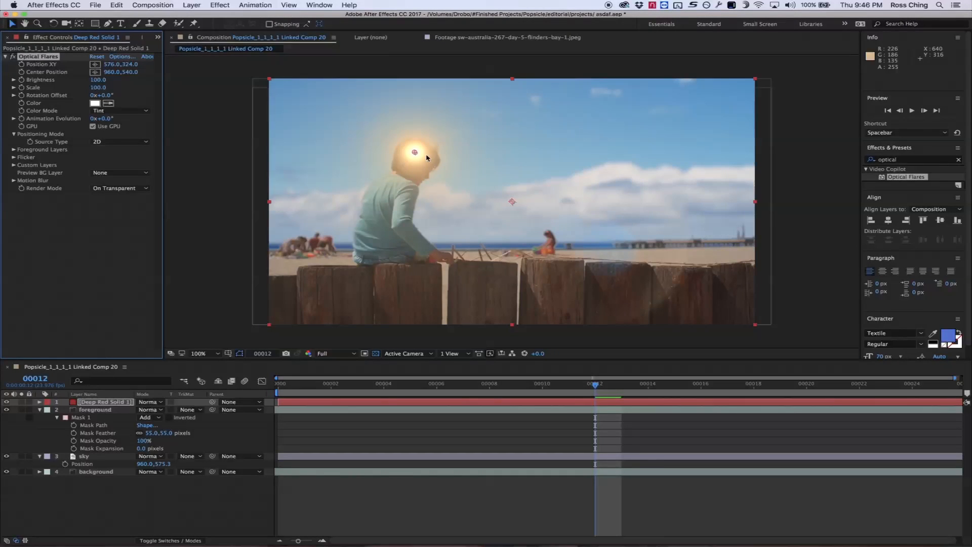
pyautogui.moveTo(415, 152); pyautogui.dragTo(678, 126)
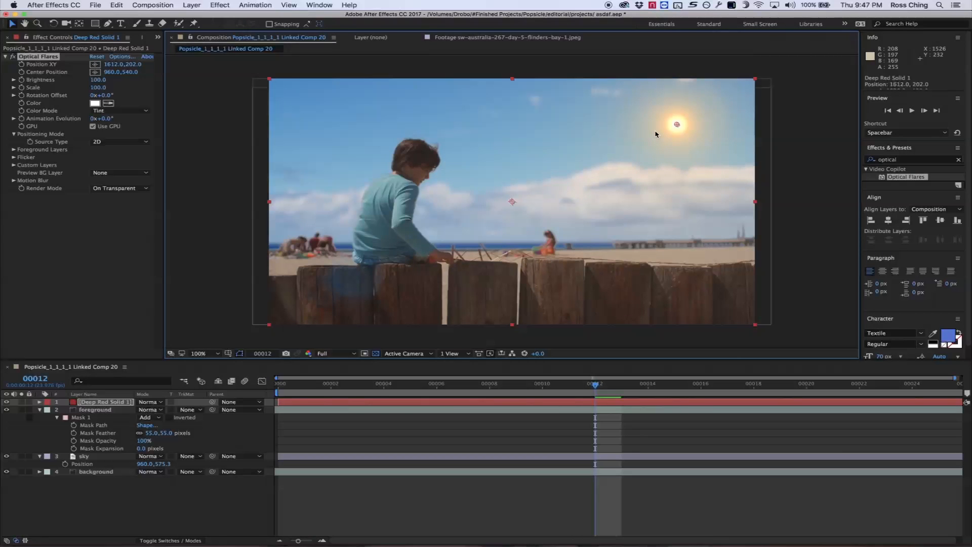
# Set the red solid layer's blending mode to Add and reduce the flare's Brightness to 50.
pyautogui.click(149, 403)
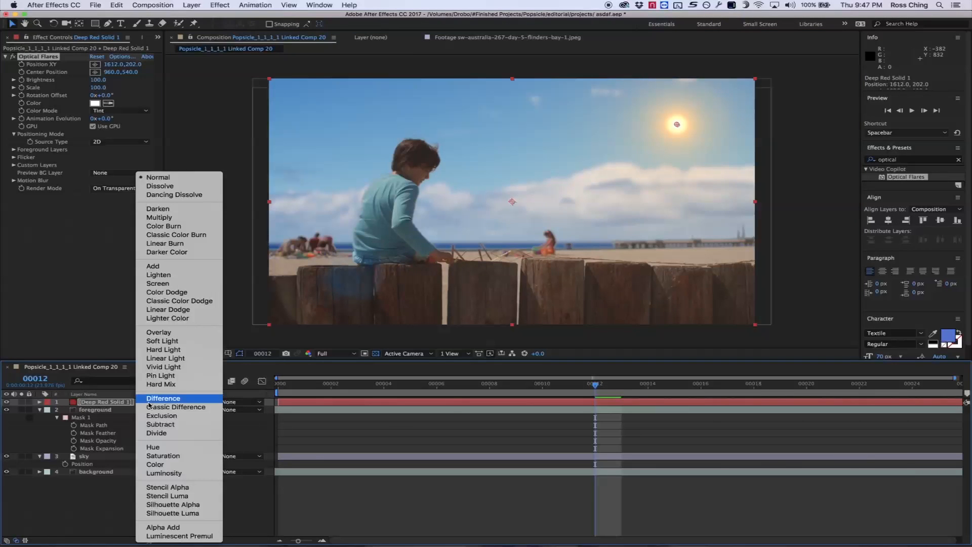
pyautogui.click(171, 268)
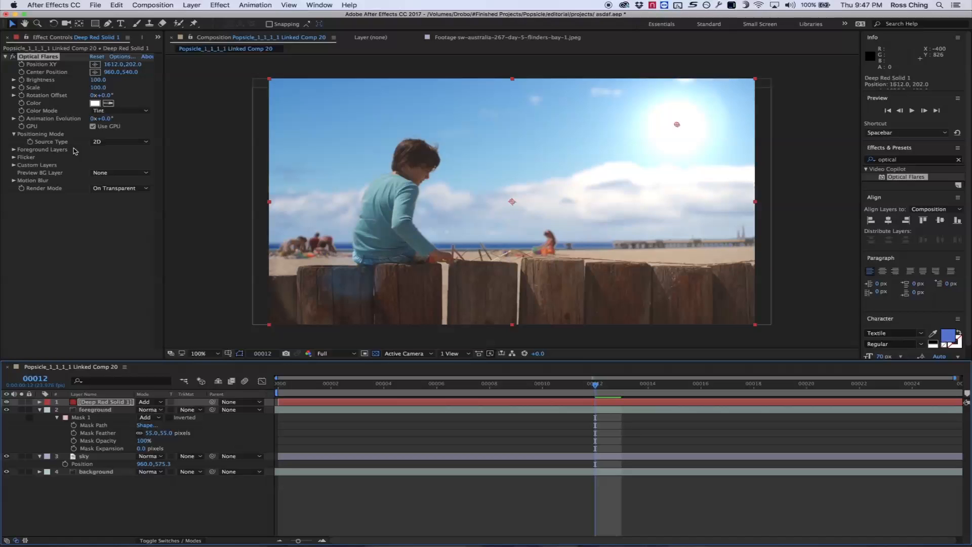
pyautogui.click(95, 80)
pyautogui.moveTo(95, 80); pyautogui.dragTo(95, 81)
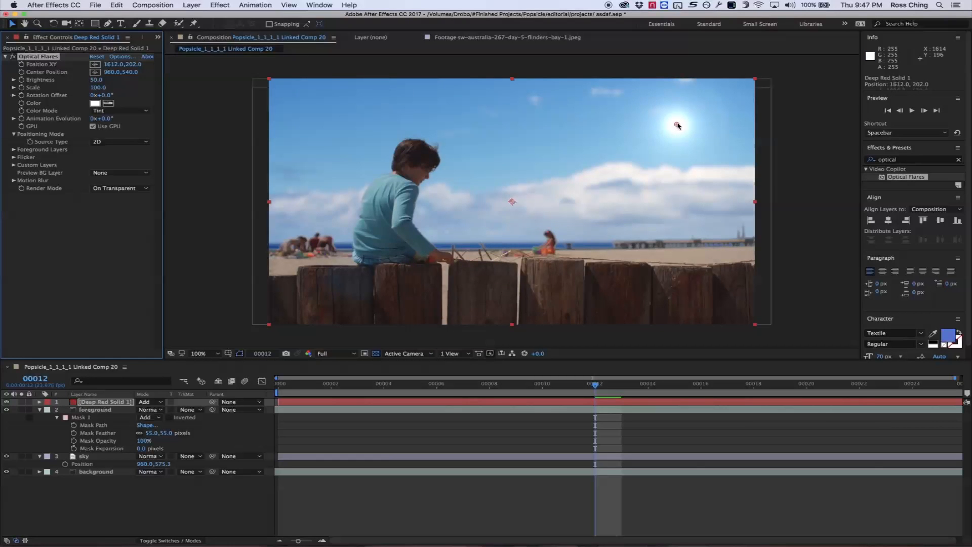
# Move the flare source just outside the image's upper-left corner at about -32, 64 and its Center Position to about 782, 484.
pyautogui.moveTo(678, 126)
pyautogui.mouseDown()
pyautogui.moveTo(573, 109)
pyautogui.moveTo(345, 104)
pyautogui.mouseUp()
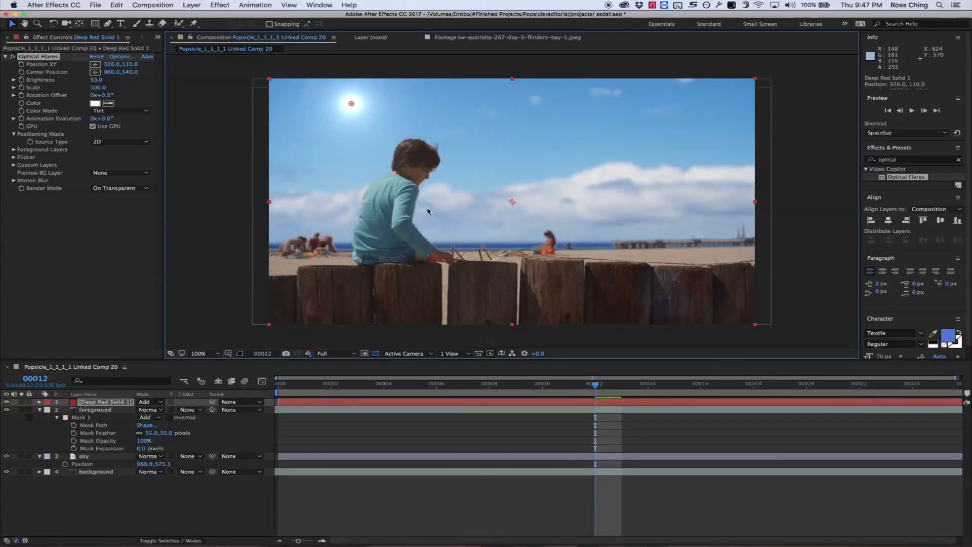
pyautogui.moveTo(351, 105); pyautogui.dragTo(259, 93)
pyautogui.click(39, 75)
pyautogui.click(94, 72)
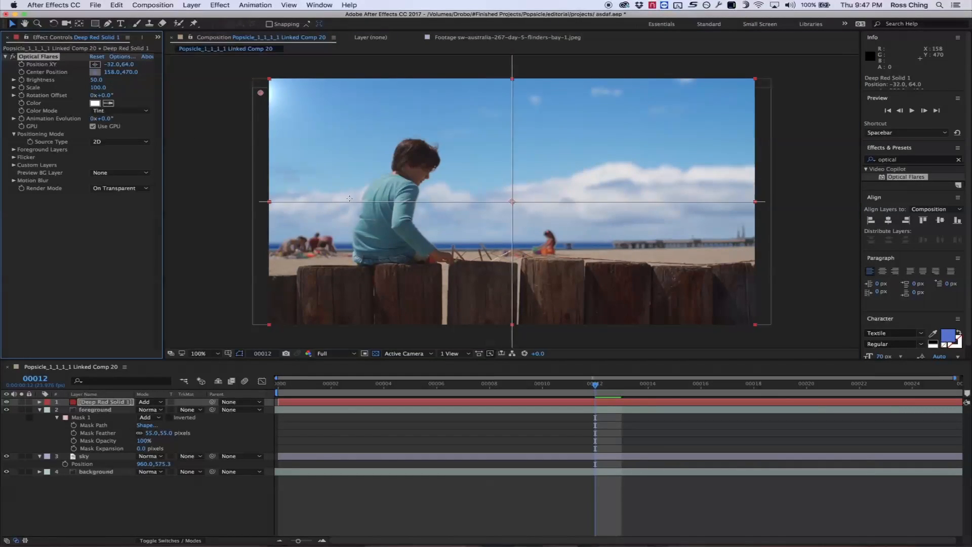
pyautogui.click(536, 211)
pyautogui.moveTo(537, 212); pyautogui.dragTo(466, 189)
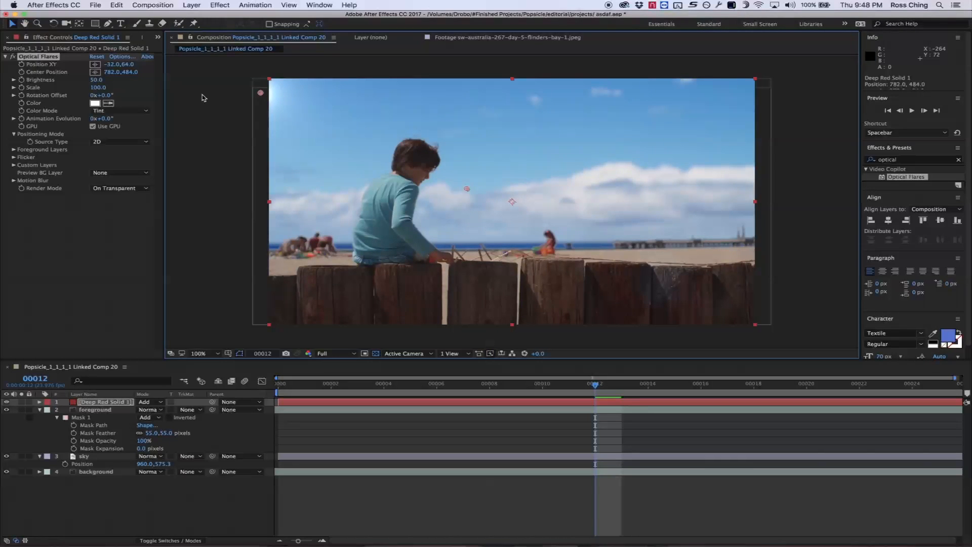
# Preview the composition, and compare the finished shot with the original by soloing and unsoloing the background layer.
pyautogui.press('space')
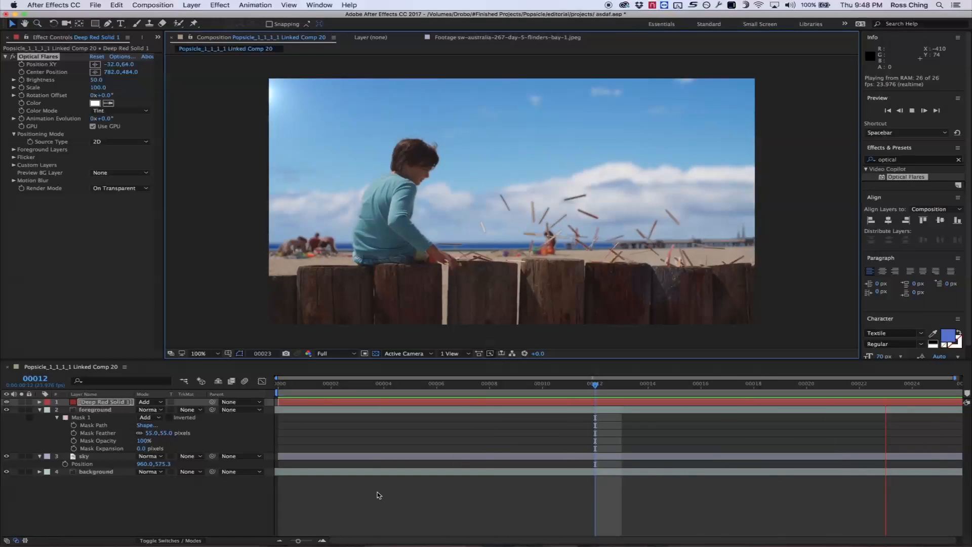
pyautogui.press('space')
pyautogui.click(29, 472)
pyautogui.click(21, 471)
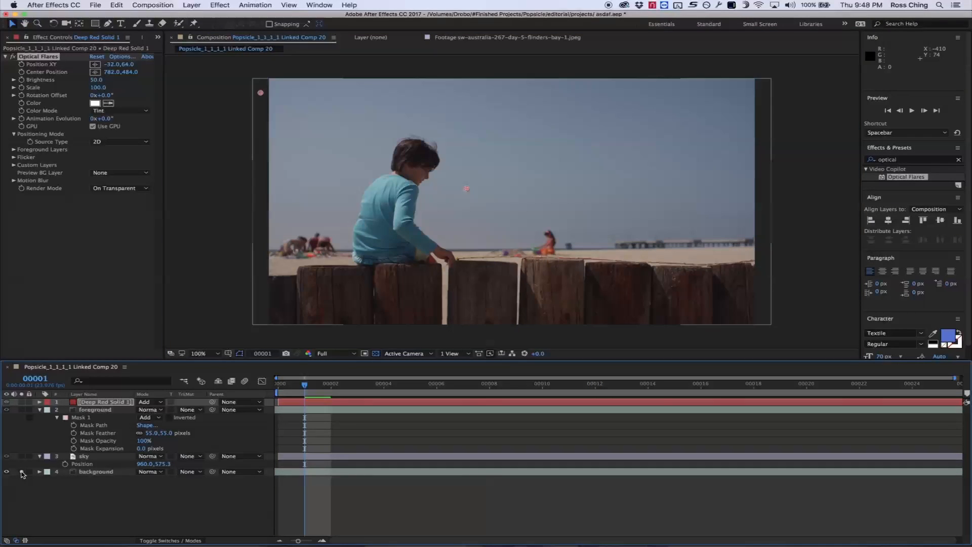
pyautogui.click(22, 472)
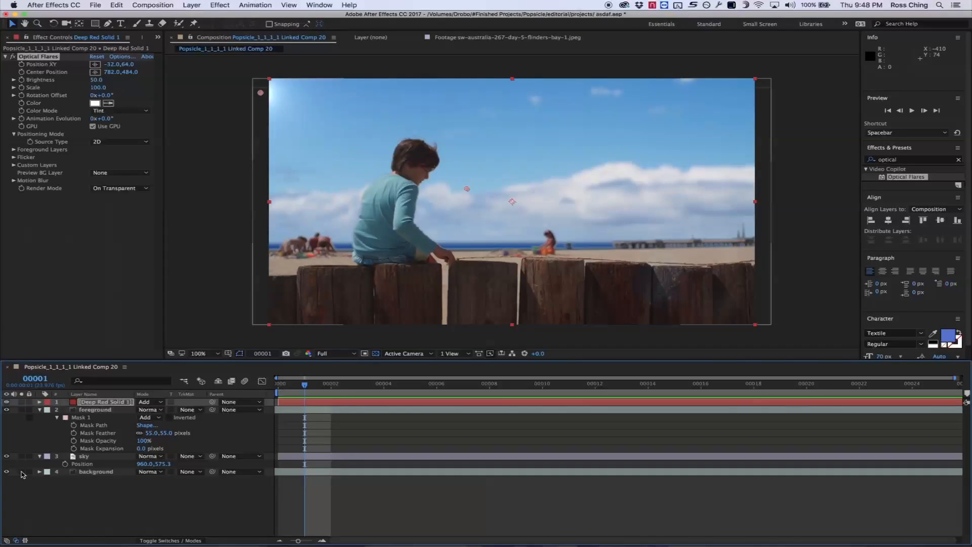
pyautogui.click(21, 472)
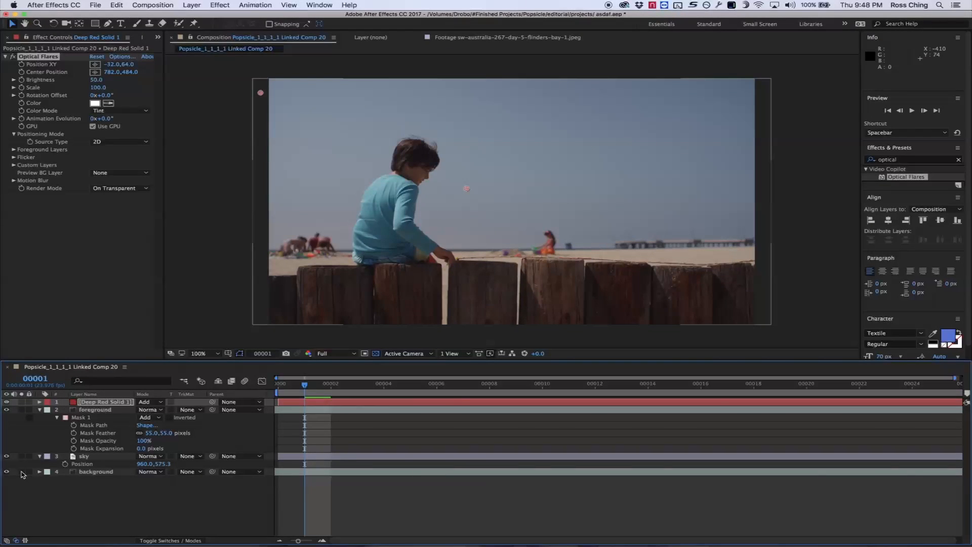
pyautogui.click(22, 472)
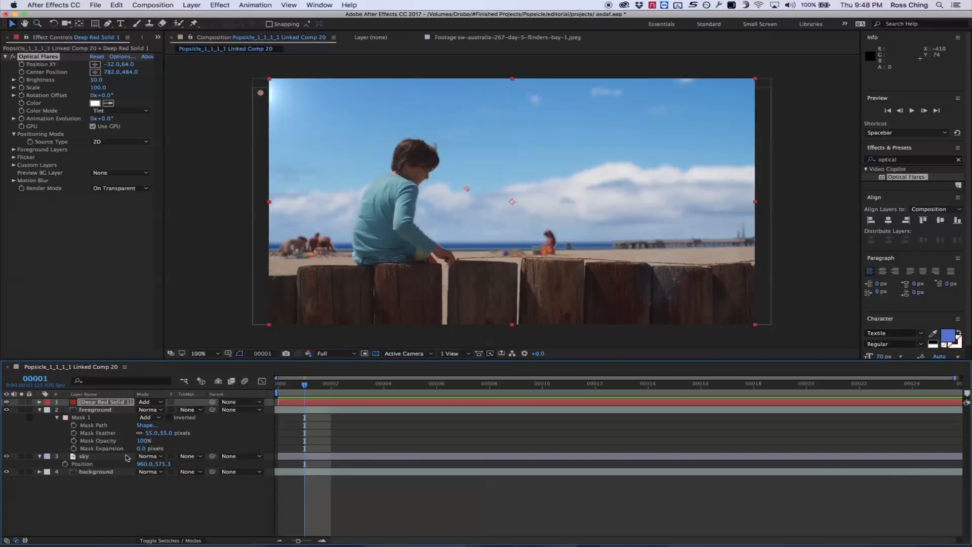
# Switch to Premiere Pro, mark in and out points around the clip of the girl with the buckets, and play that range.
pyautogui.press('super+Tab')
pyautogui.click(402, 351)
pyautogui.press('i')
pyautogui.moveTo(539, 353); pyautogui.dragTo(543, 353)
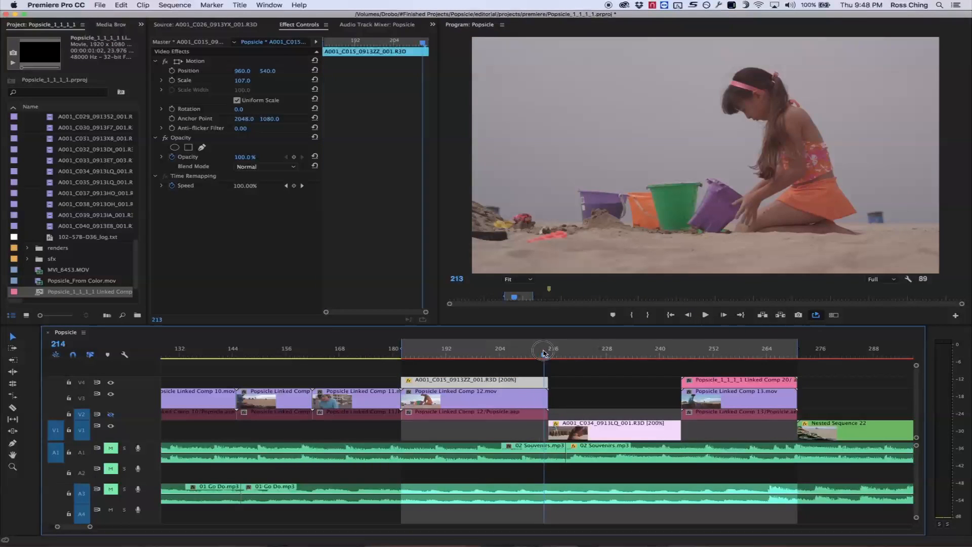
pyautogui.press('o')
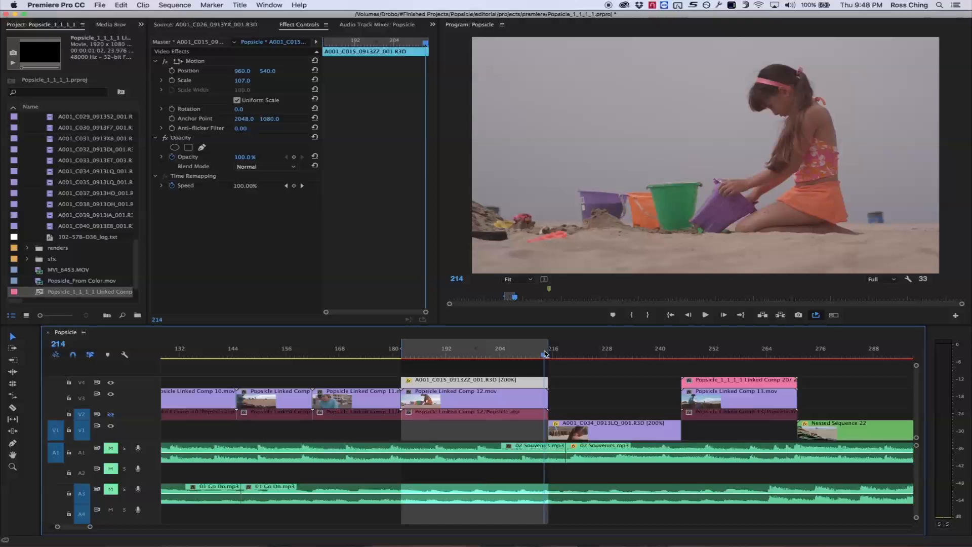
pyautogui.hotkey('ctrl', 'shift', 'space')
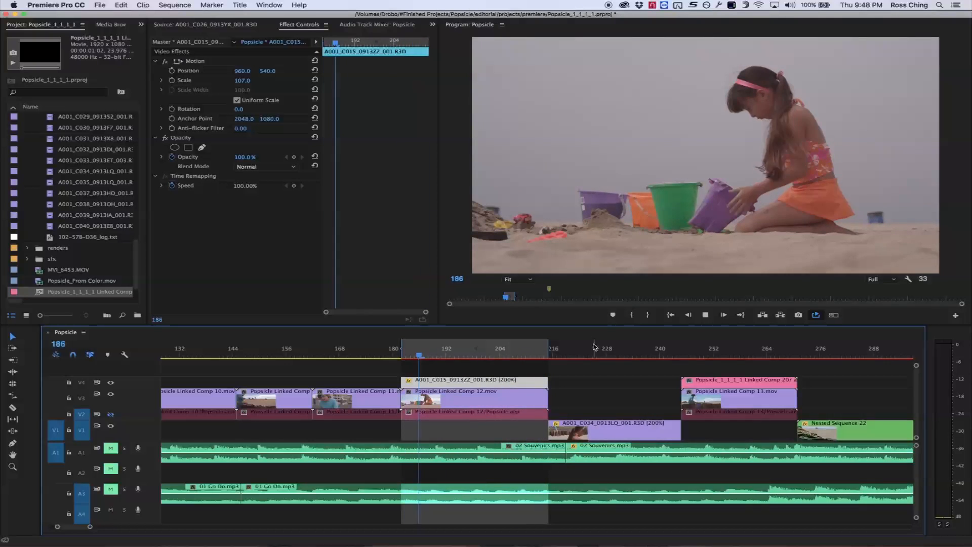
pyautogui.press('space')
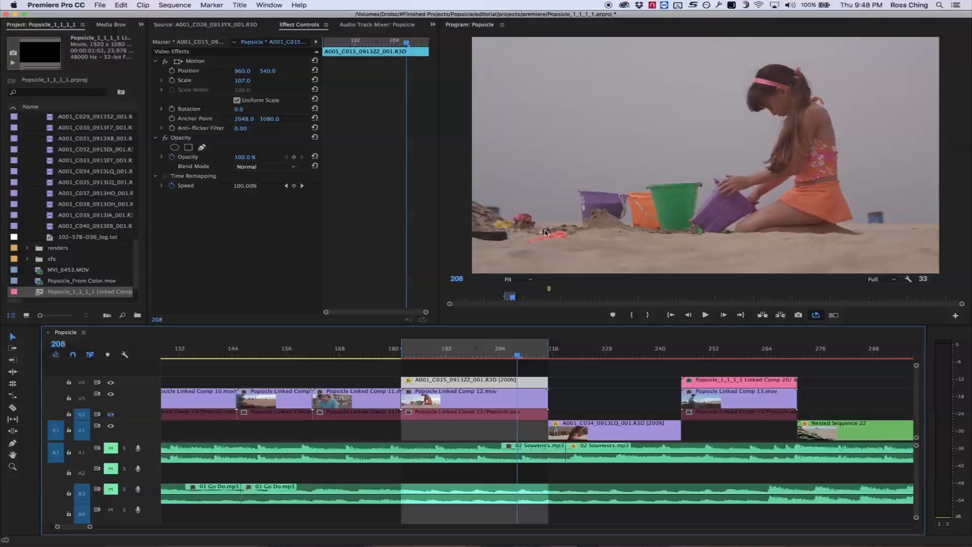
# Replace the clip of the girl with an After Effects composition and rename its layer as background.
pyautogui.rightClick(476, 381)
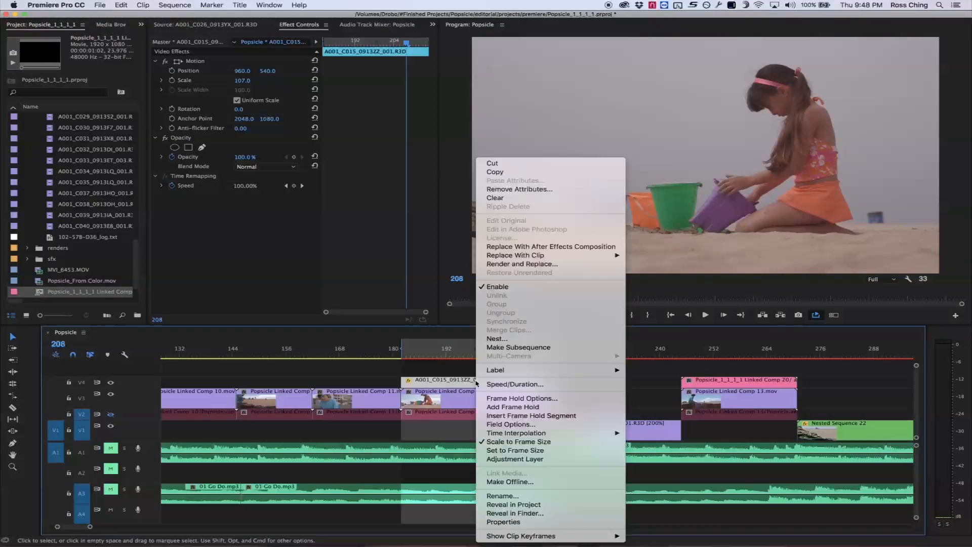
pyautogui.click(539, 246)
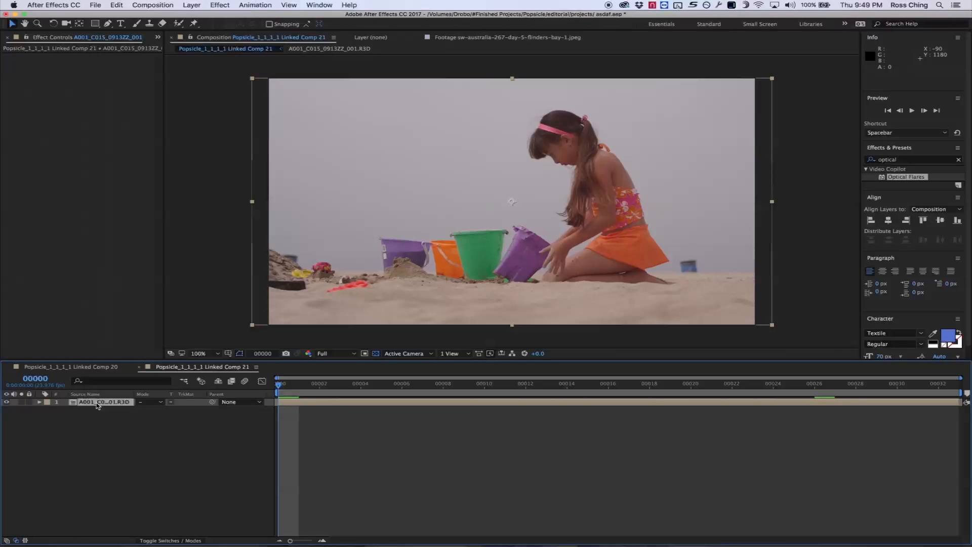
pyautogui.press('Return')
pyautogui.write('background')
pyautogui.press('Return')
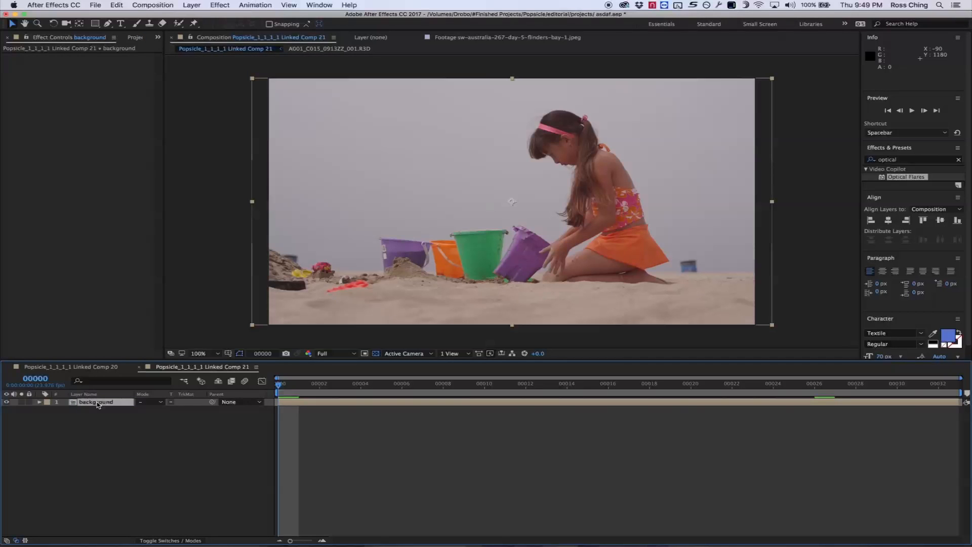
# Duplicate the background layer and rename the copy as foreground.
pyautogui.press('super+d')
pyautogui.press('Return')
pyautogui.write('foreground')
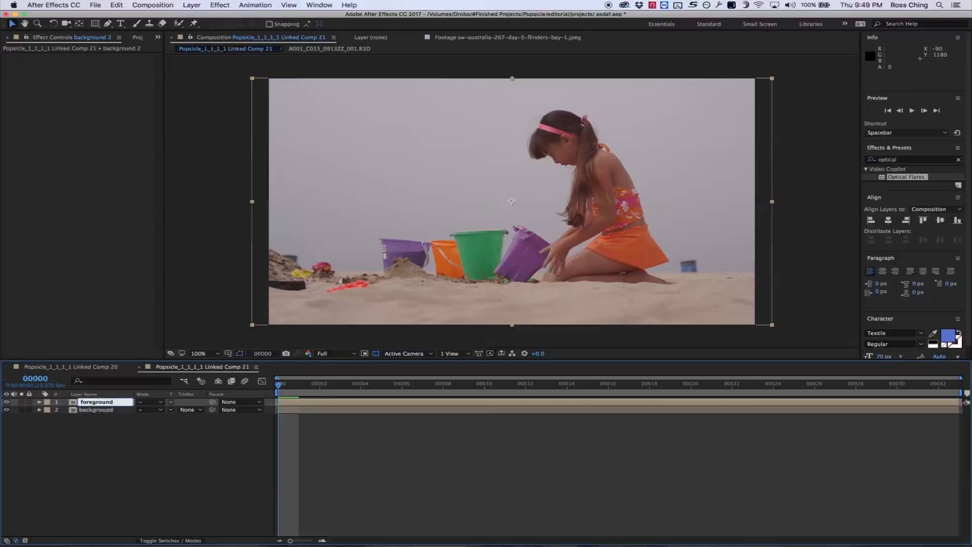
pyautogui.press('Return')
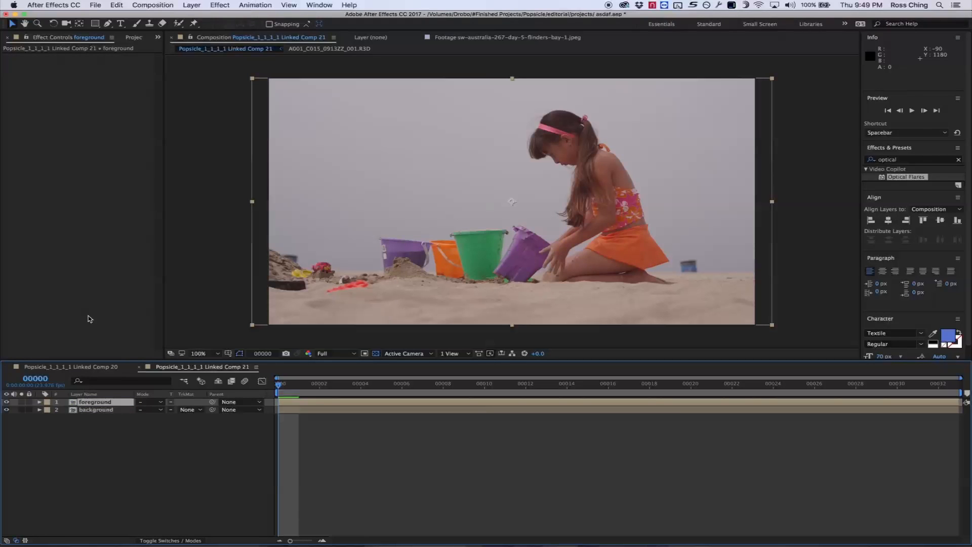
# Insert the Flinders Bay sky image between the foreground and background layers and rename it as sky.
pyautogui.click(131, 37)
pyautogui.moveTo(15, 171); pyautogui.dragTo(81, 411)
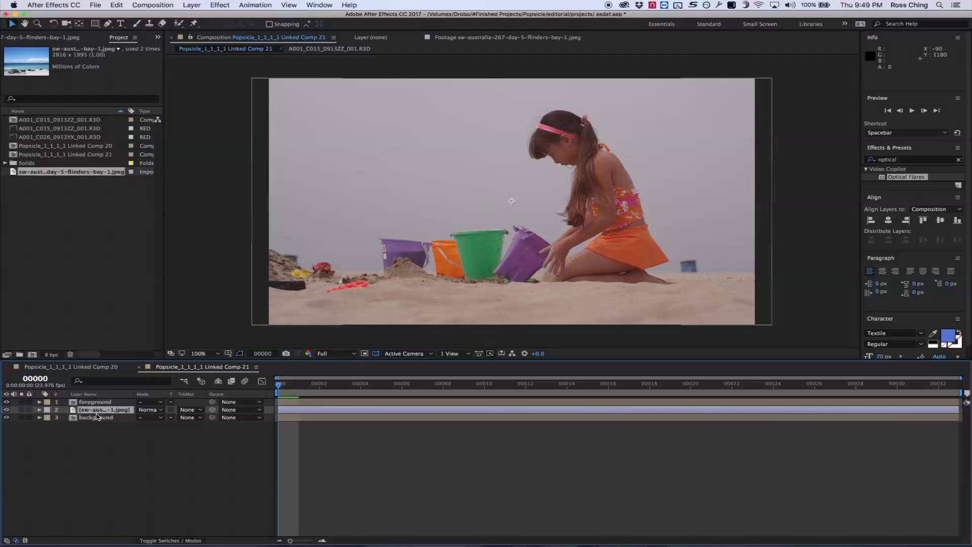
pyautogui.press('Return')
pyautogui.write('sky')
pyautogui.click(98, 443)
# Apply the Color Key effect to the foreground layer, sample the gray sky above the buckets, and set Color Tolerance to 17.
pyautogui.click(95, 403)
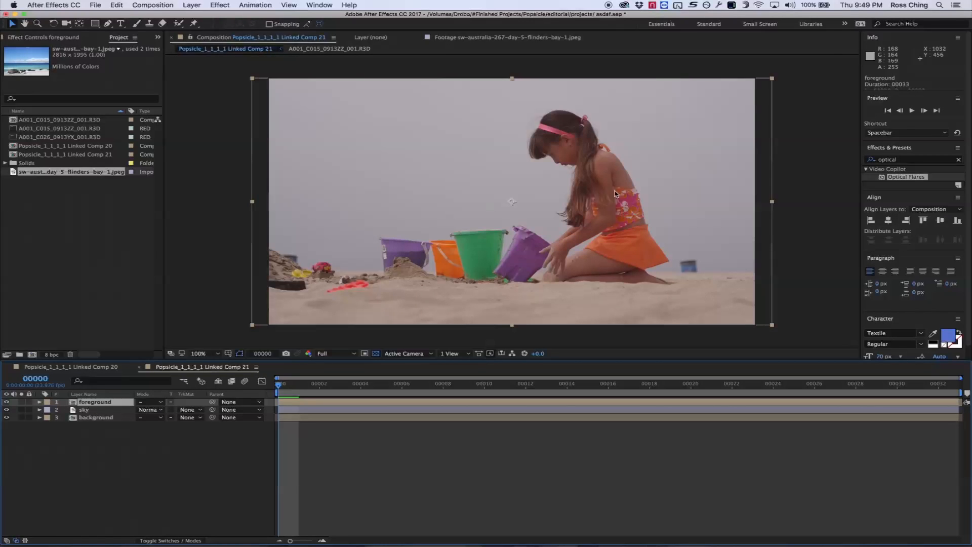
pyautogui.click(908, 161)
pyautogui.write('c')
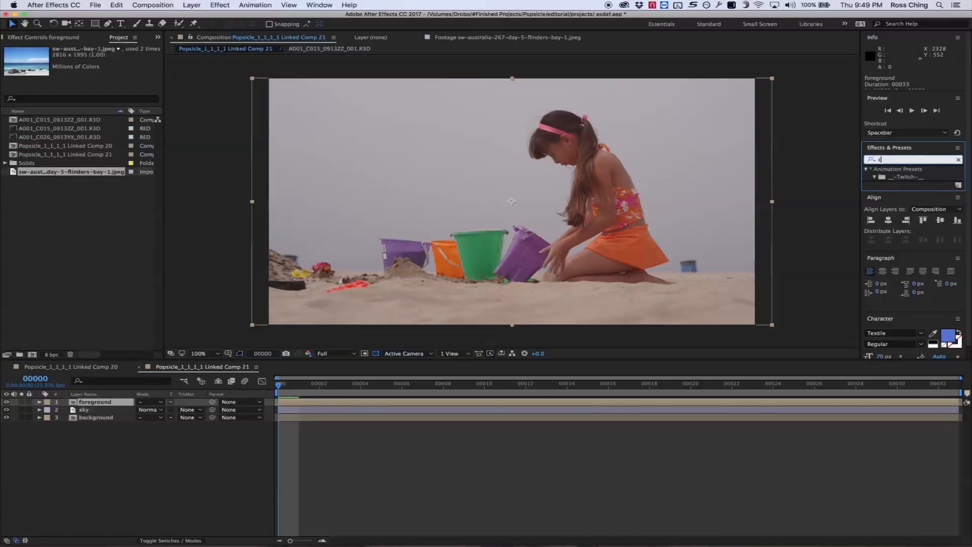
pyautogui.write('olor key')
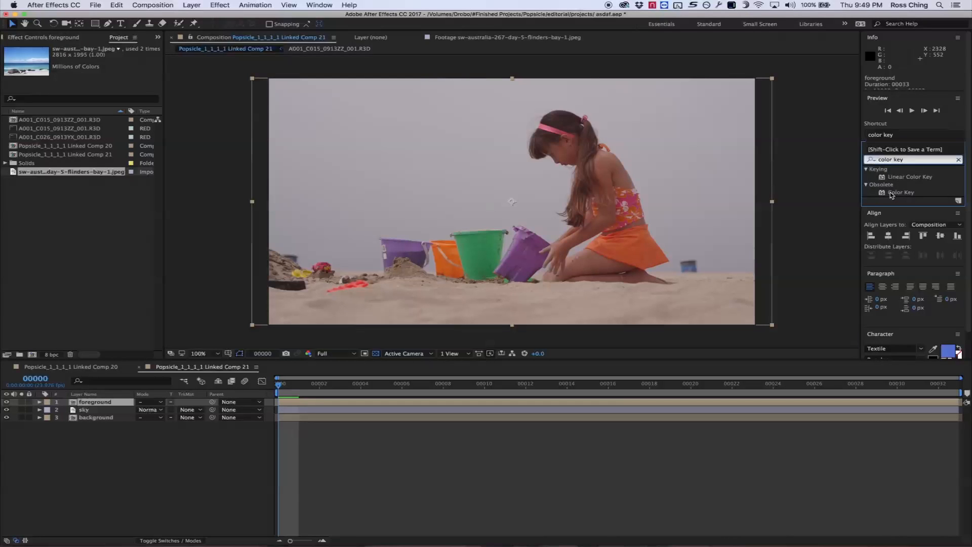
pyautogui.moveTo(891, 195); pyautogui.dragTo(95, 403)
pyautogui.click(108, 64)
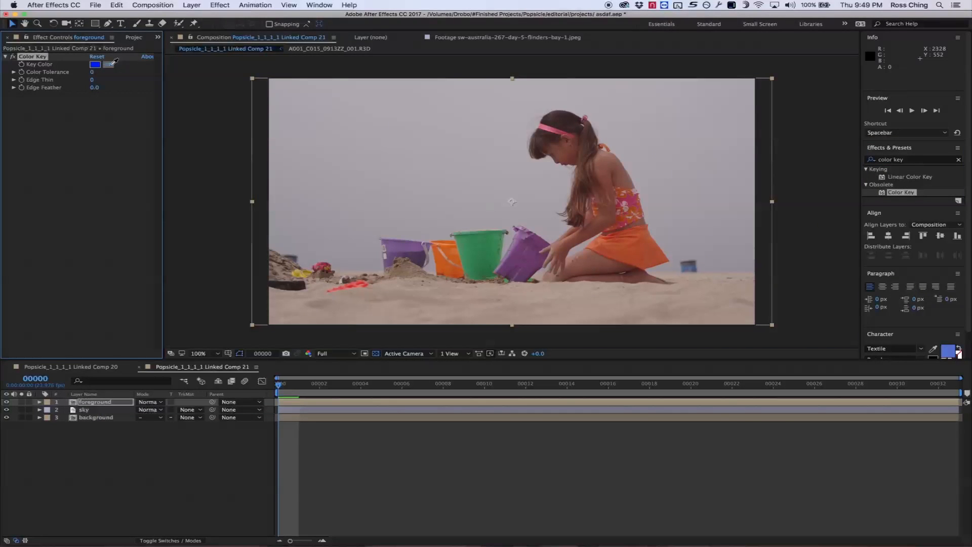
pyautogui.click(469, 198)
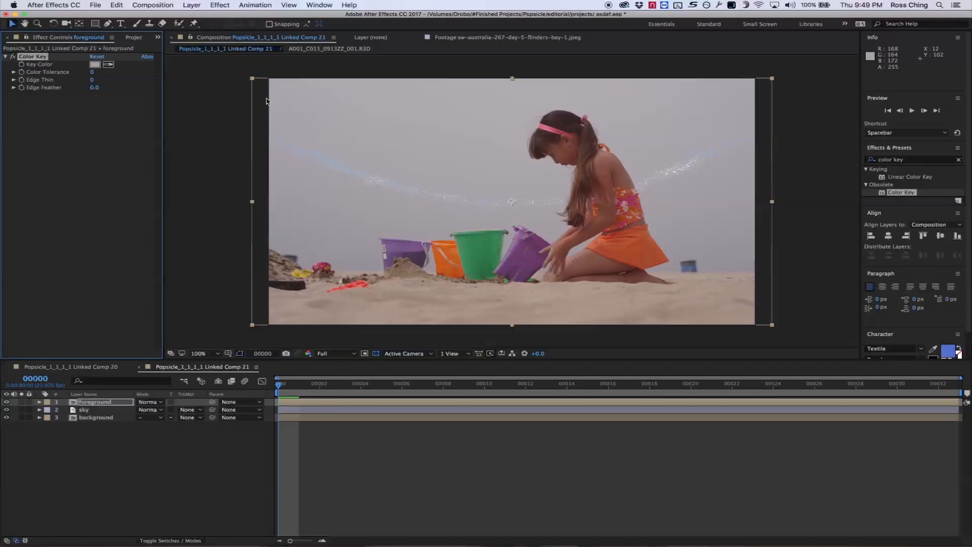
pyautogui.moveTo(93, 72)
pyautogui.mouseDown()
pyautogui.moveTo(107, 74)
pyautogui.moveTo(97, 74)
pyautogui.mouseUp()
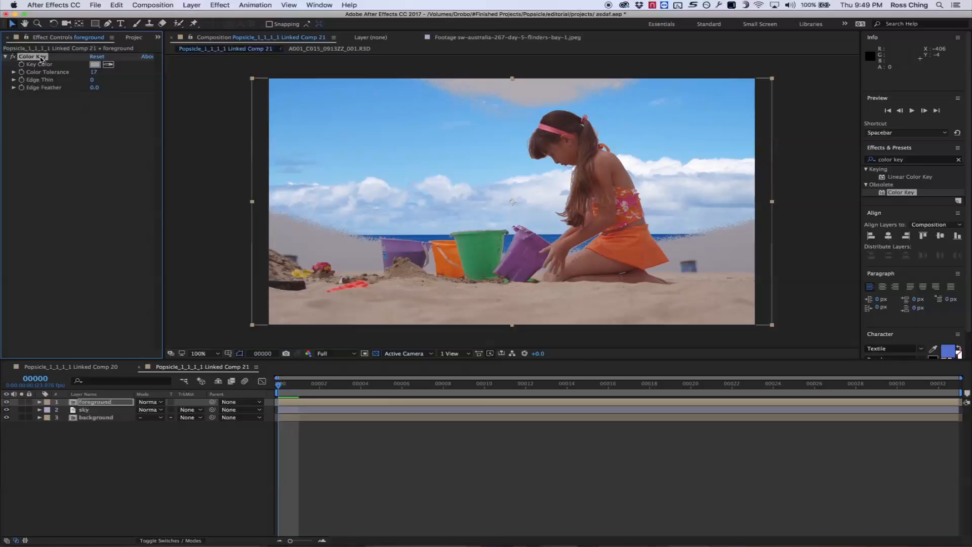
# Duplicate the Color Key effect, sample the remaining gray near the horizon behind the girl, and set the copy's Color Tolerance to 15.
pyautogui.press('super+d')
pyautogui.click(108, 104)
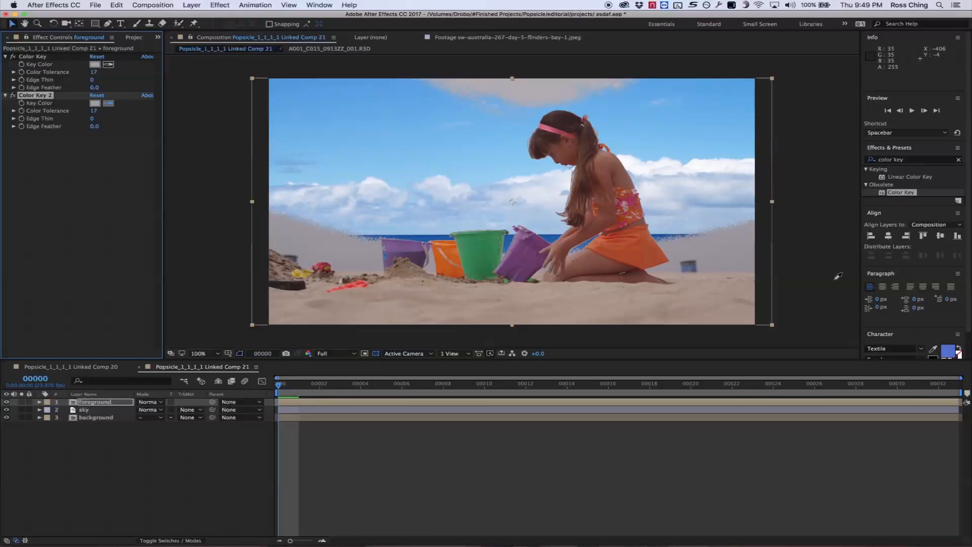
pyautogui.click(734, 260)
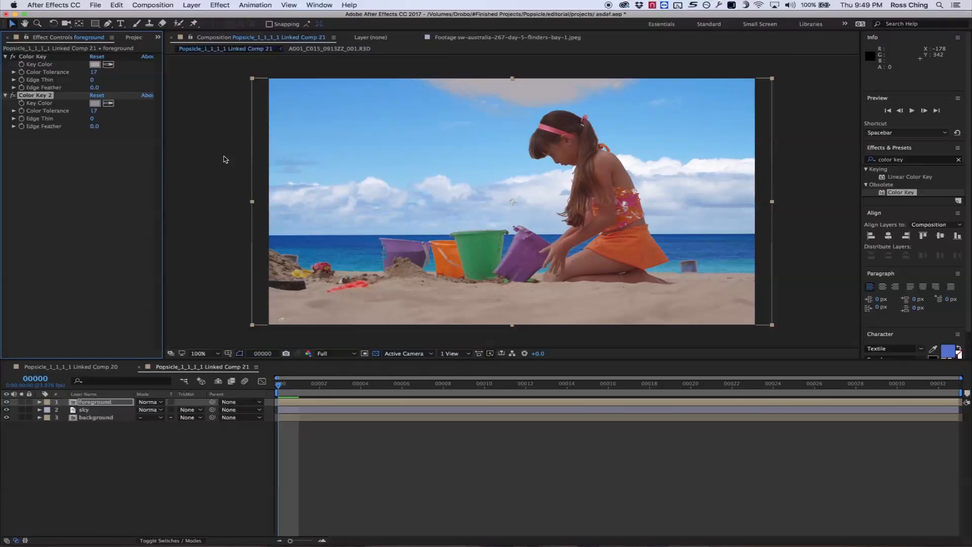
pyautogui.moveTo(96, 111)
pyautogui.mouseDown()
pyautogui.moveTo(84, 111)
pyautogui.moveTo(92, 111)
pyautogui.mouseUp()
# Add a third Color Key by duplicating the second and sample the remaining gray patch along the image's upper edge.
pyautogui.press('super+d')
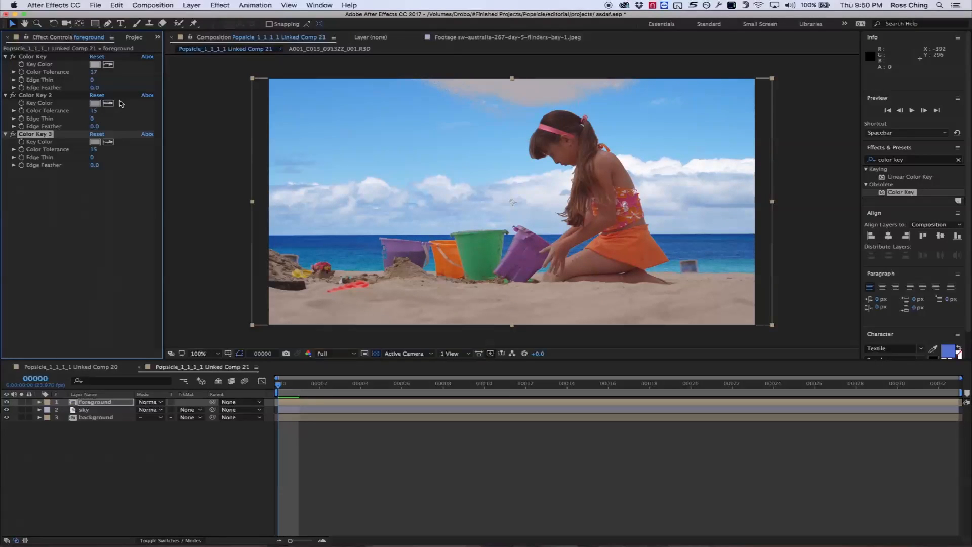
pyautogui.click(108, 142)
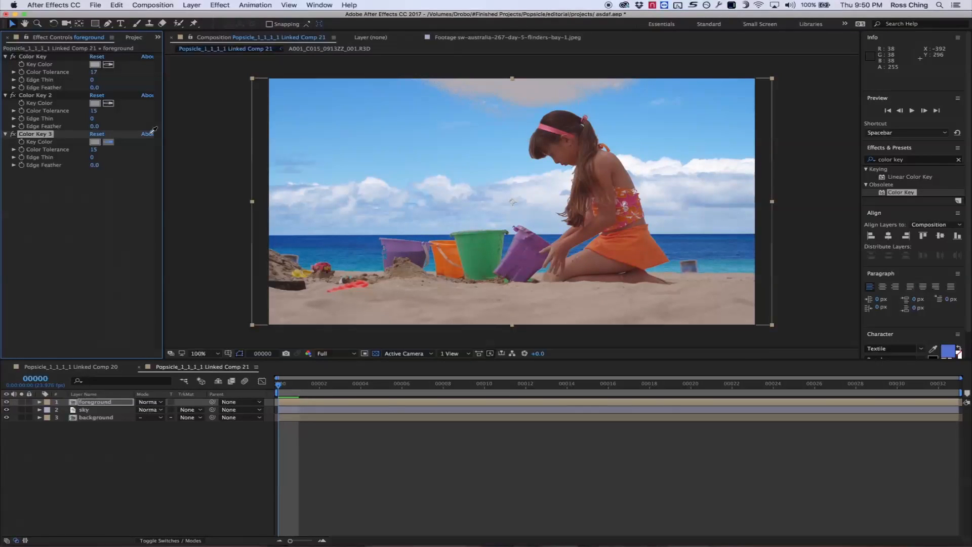
pyautogui.click(538, 86)
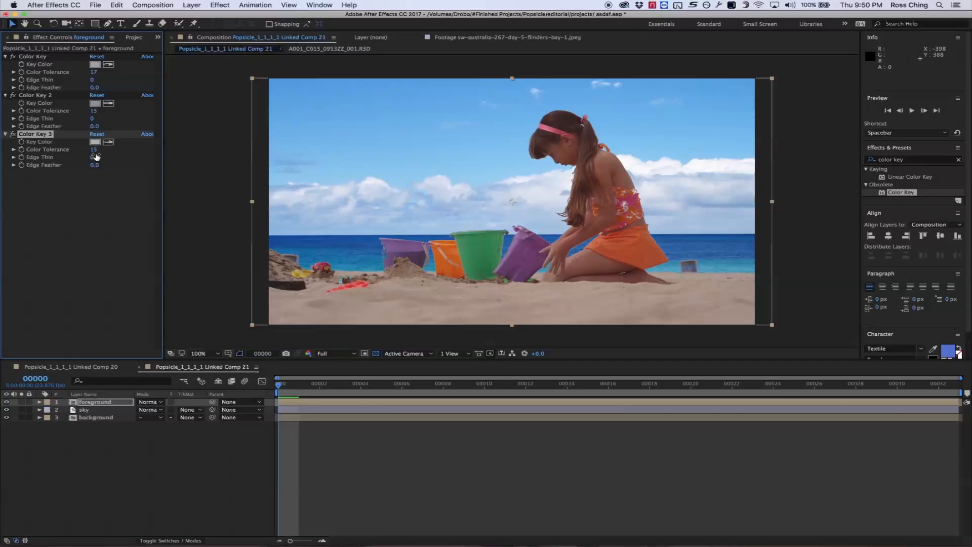
# Solo the foreground over plain black and set the Edge Feather of the three Color Keys to 6.0, 7.5 and 6.0.
pyautogui.click(22, 402)
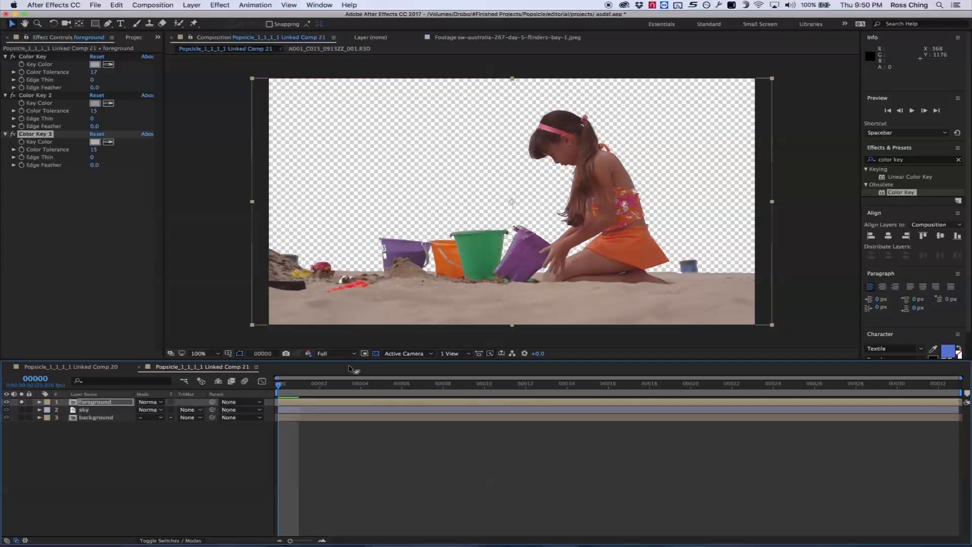
pyautogui.click(375, 354)
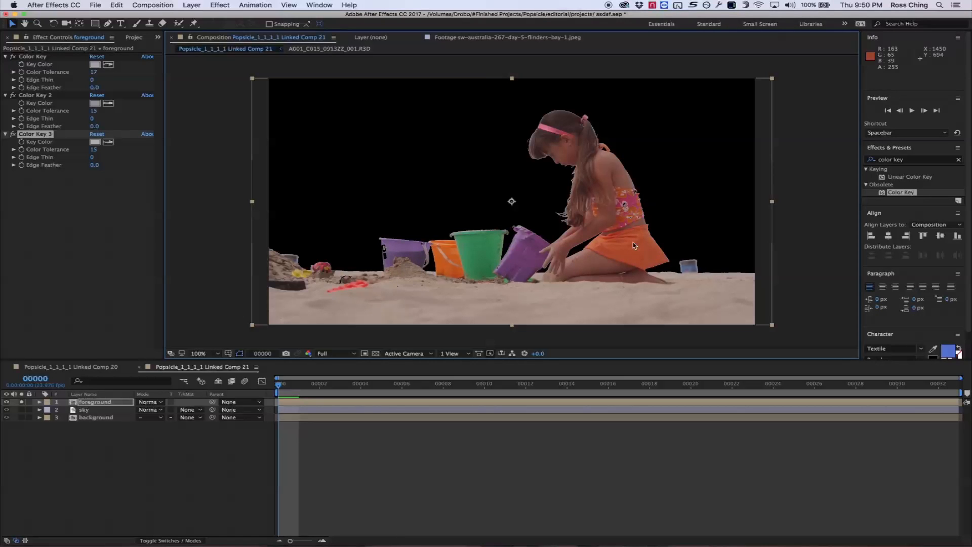
pyautogui.moveTo(94, 168); pyautogui.dragTo(127, 172)
pyautogui.moveTo(94, 126); pyautogui.dragTo(134, 127)
pyautogui.click(108, 229)
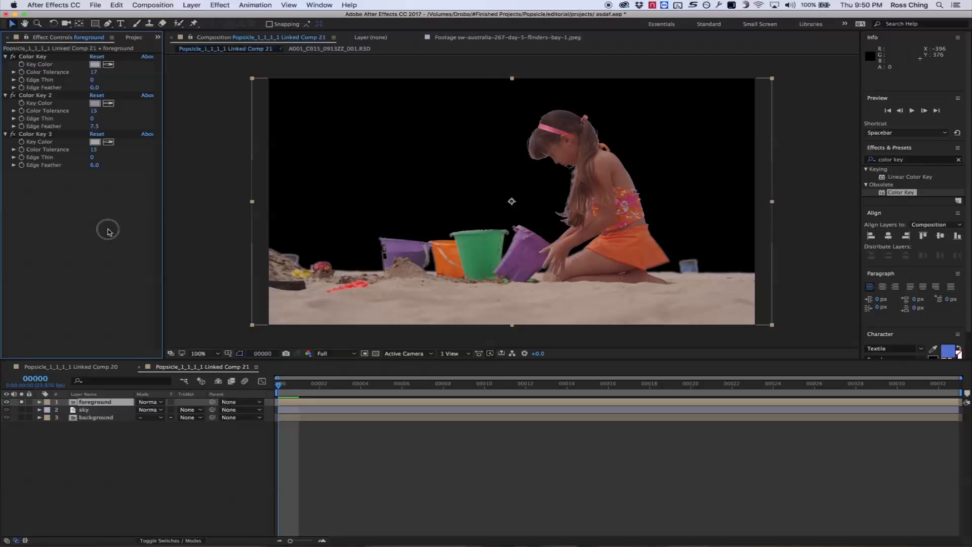
# Unsolo the foreground layer, preview the combined shot's playback and return to the first frame.
pyautogui.click(99, 419)
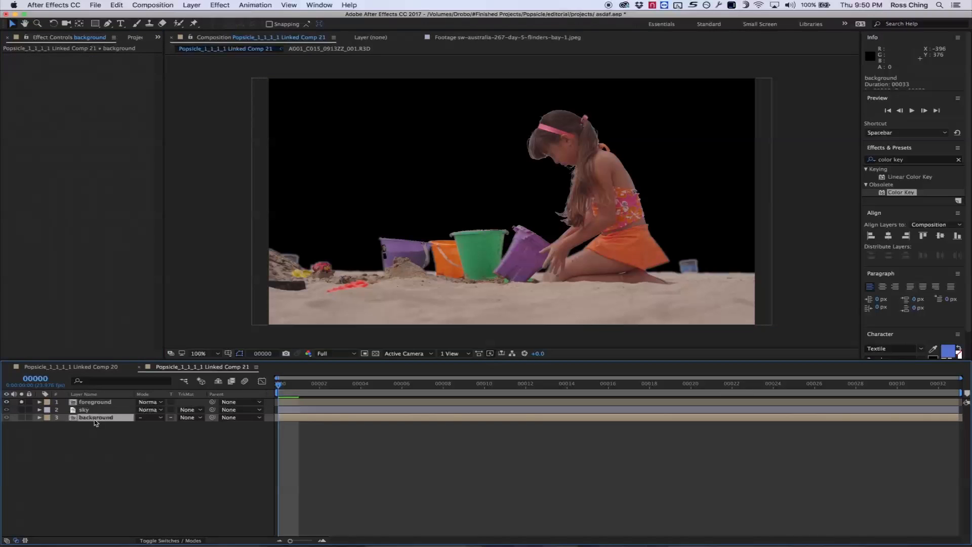
pyautogui.click(22, 402)
pyautogui.click(21, 402)
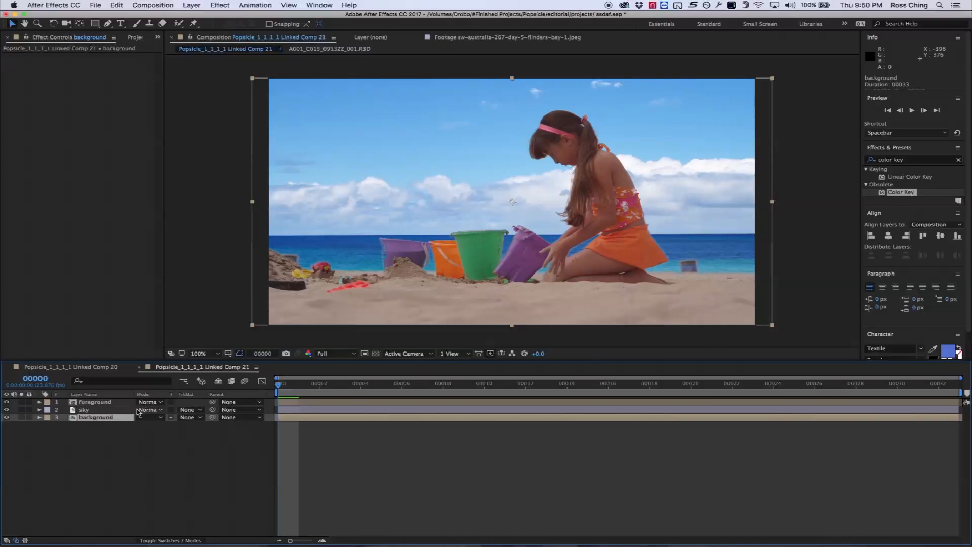
pyautogui.click(357, 394)
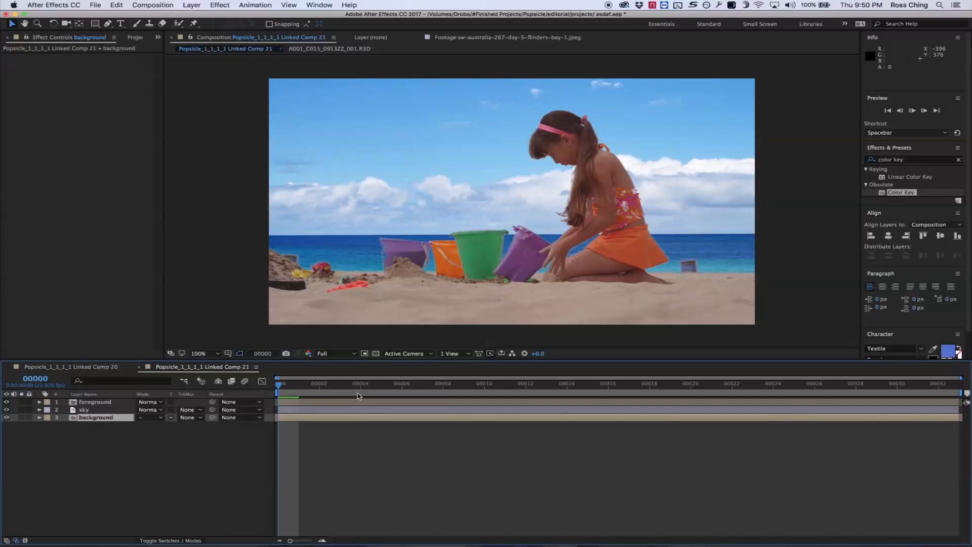
pyautogui.press('space')
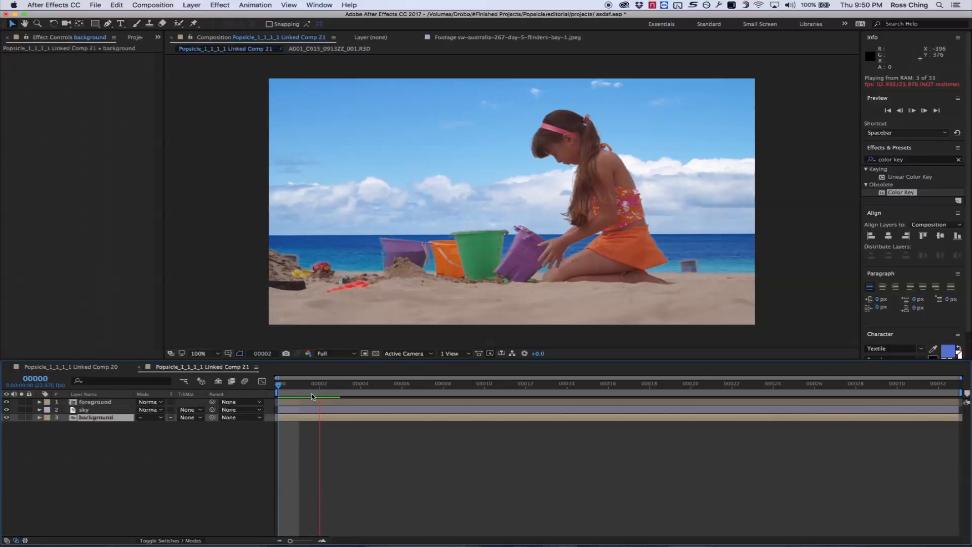
pyautogui.click(277, 384)
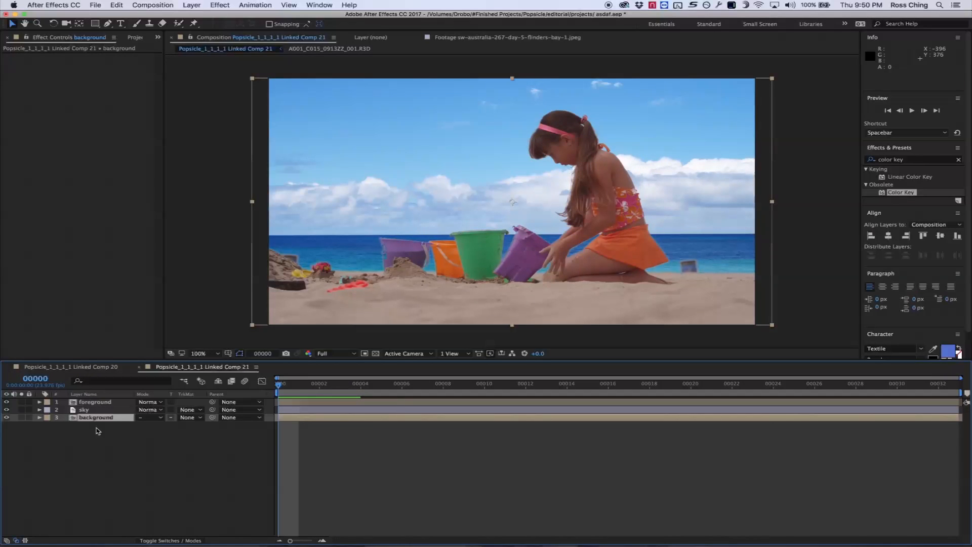
# Solo the background layer and begin a Pen mask along the sand mound, the half-hidden blue bucket and the red toy.
pyautogui.click(21, 417)
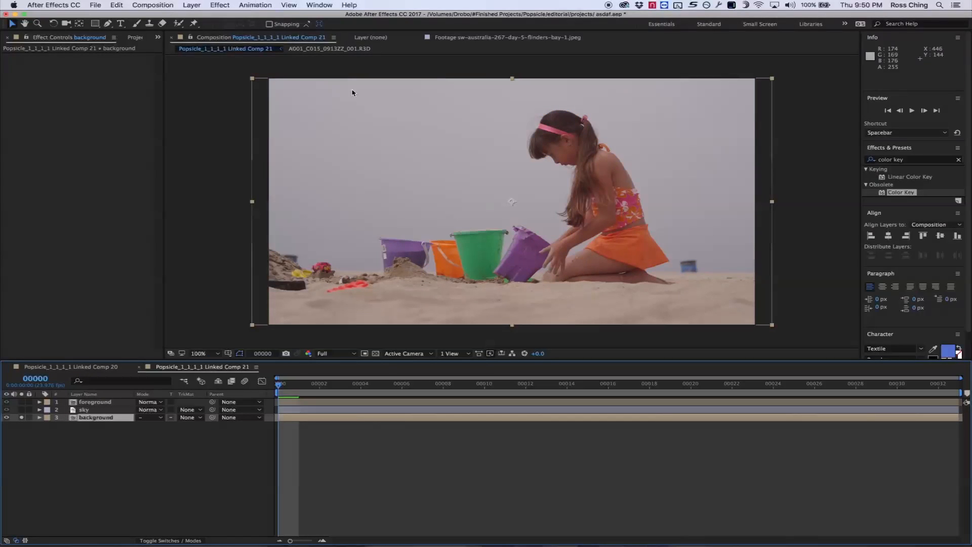
pyautogui.click(108, 24)
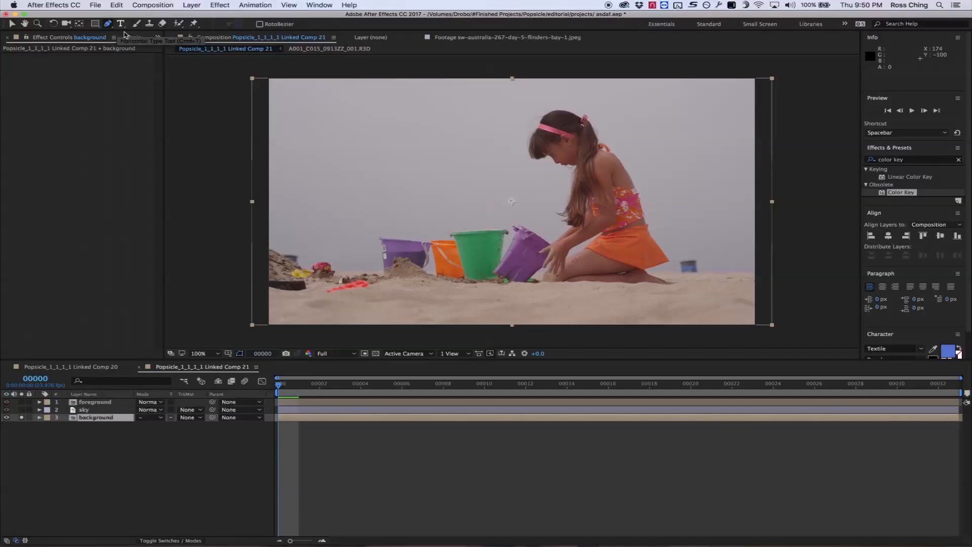
pyautogui.click(262, 244)
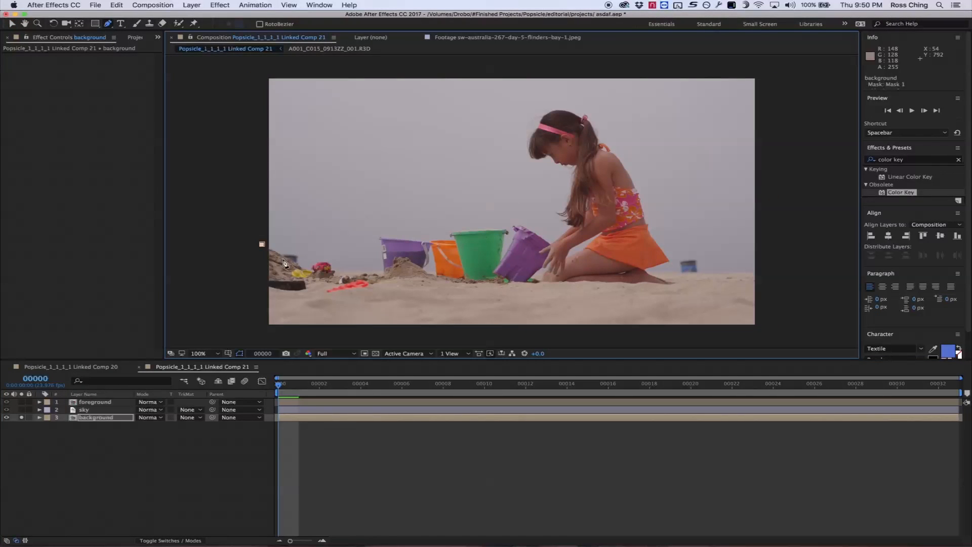
pyautogui.click(282, 256)
pyautogui.scroll(3, 304, 273)
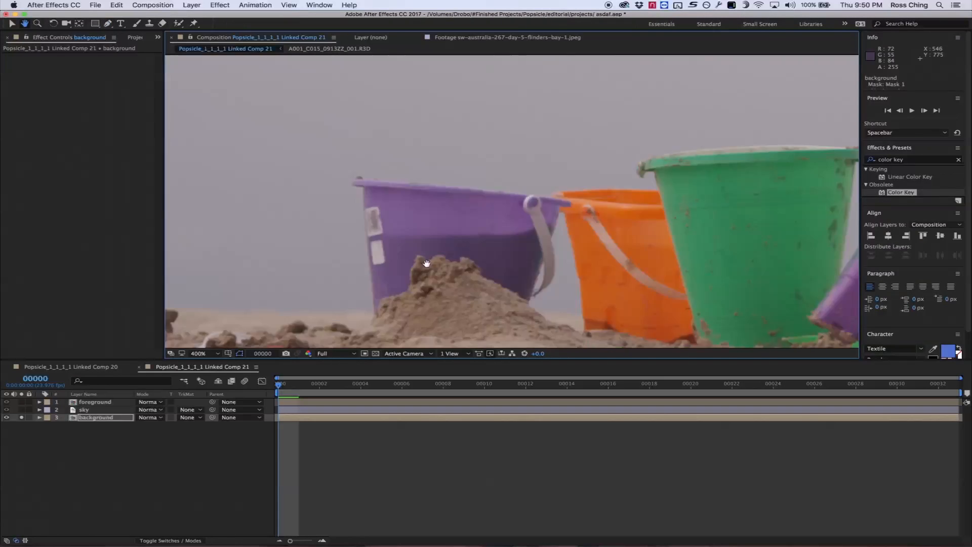
pyautogui.click(324, 233)
pyautogui.click(355, 219)
pyautogui.click(375, 206)
pyautogui.click(418, 211)
# Extend the background mask along the sand horizon, up the upright purple bucket's side and across its rim to the orange bucket.
pyautogui.click(523, 241)
pyautogui.click(633, 238)
pyautogui.click(634, 199)
pyautogui.click(629, 181)
pyautogui.click(624, 117)
pyautogui.click(615, 113)
pyautogui.click(622, 106)
pyautogui.click(667, 111)
pyautogui.click(769, 122)
pyautogui.click(812, 125)
pyautogui.click(824, 119)
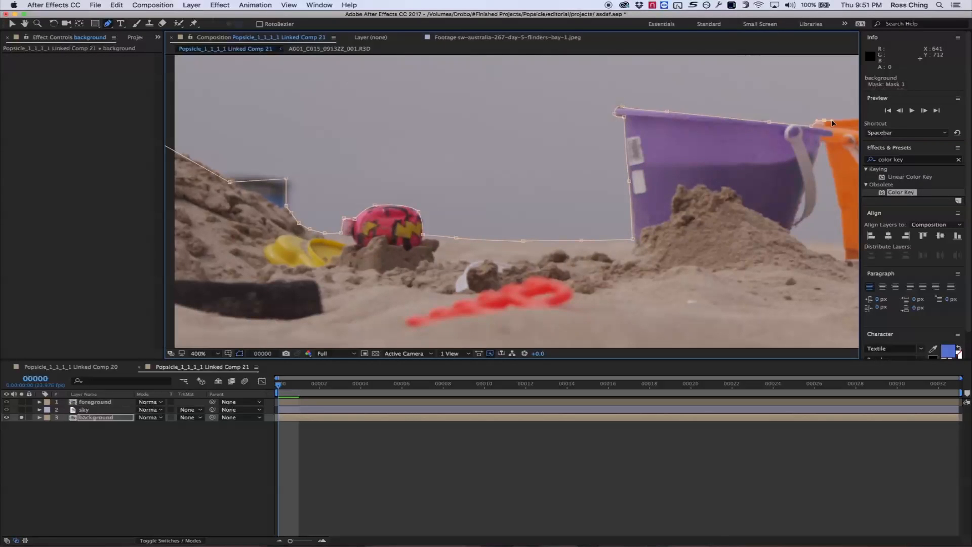
# Continue the mask over the orange bucket's rim, around the green bucket's rim and down its side facing the tilted bucket.
pyautogui.moveTo(834, 122); pyautogui.dragTo(421, 177)
pyautogui.click(505, 175)
pyautogui.click(502, 157)
pyautogui.click(488, 158)
pyautogui.click(497, 143)
pyautogui.click(588, 130)
pyautogui.click(667, 129)
pyautogui.click(707, 133)
pyautogui.click(716, 145)
pyautogui.click(715, 150)
pyautogui.click(702, 147)
pyautogui.click(688, 257)
pyautogui.click(721, 200)
pyautogui.click(748, 140)
pyautogui.click(739, 128)
pyautogui.click(734, 122)
pyautogui.click(761, 112)
pyautogui.moveTo(839, 222); pyautogui.dragTo(537, 229)
pyautogui.click(516, 148)
pyautogui.click(583, 195)
pyautogui.moveTo(279, 385)
pyautogui.mouseDown()
pyautogui.moveTo(952, 385)
pyautogui.moveTo(279, 386)
pyautogui.mouseUp()
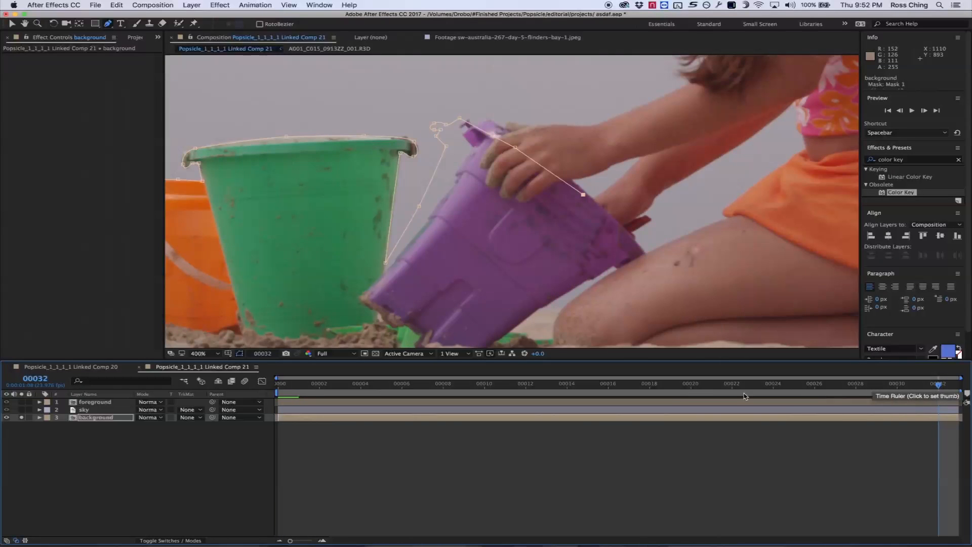
pyautogui.click(650, 385)
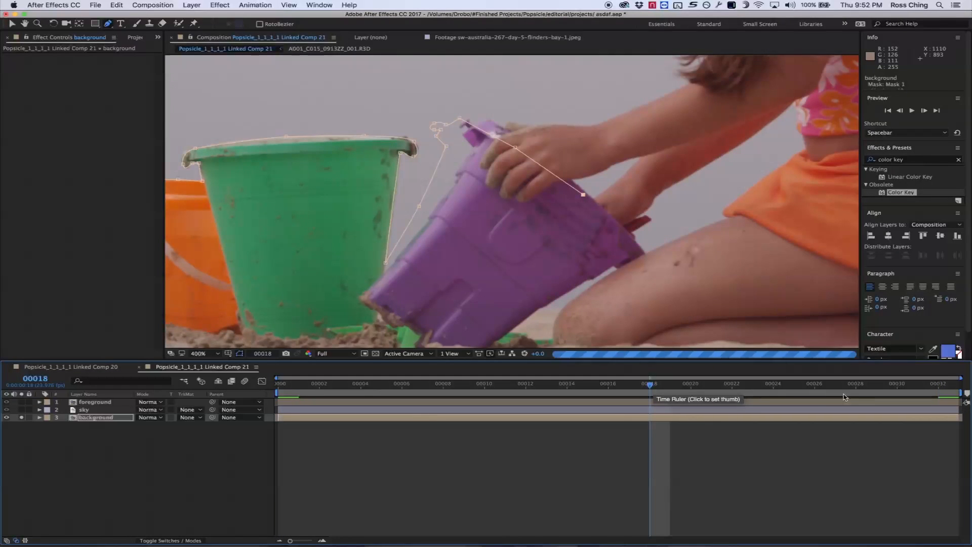
pyautogui.click(939, 387)
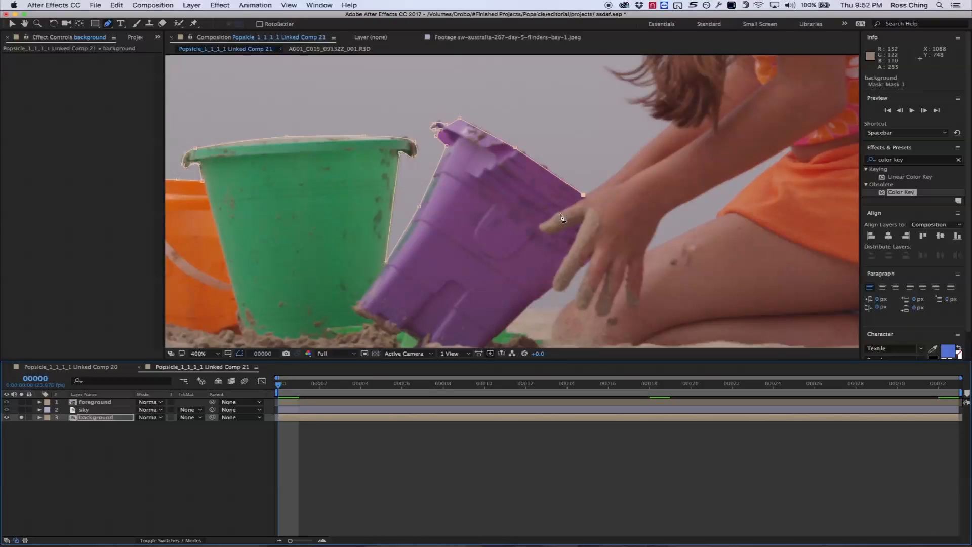
pyautogui.press('super+z')
pyautogui.press('super+z')
pyautogui.press('super+z')
pyautogui.press('super+z')
pyautogui.press('super+z')
pyautogui.press('super+z')
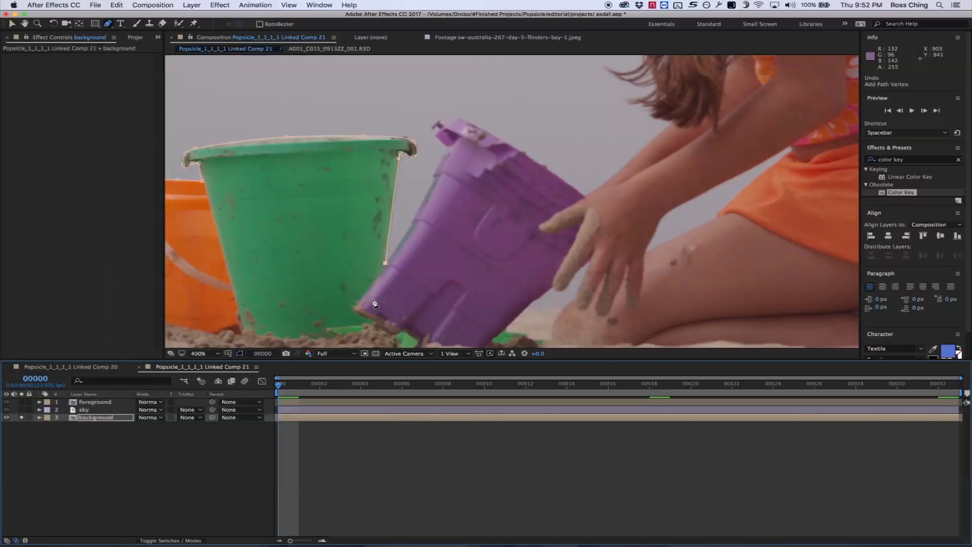
# Route the mask across the base of the tilted purple bucket and over the girl's knee and thigh to her waist.
pyautogui.click(378, 324)
pyautogui.scroll(-5, 462, 345)
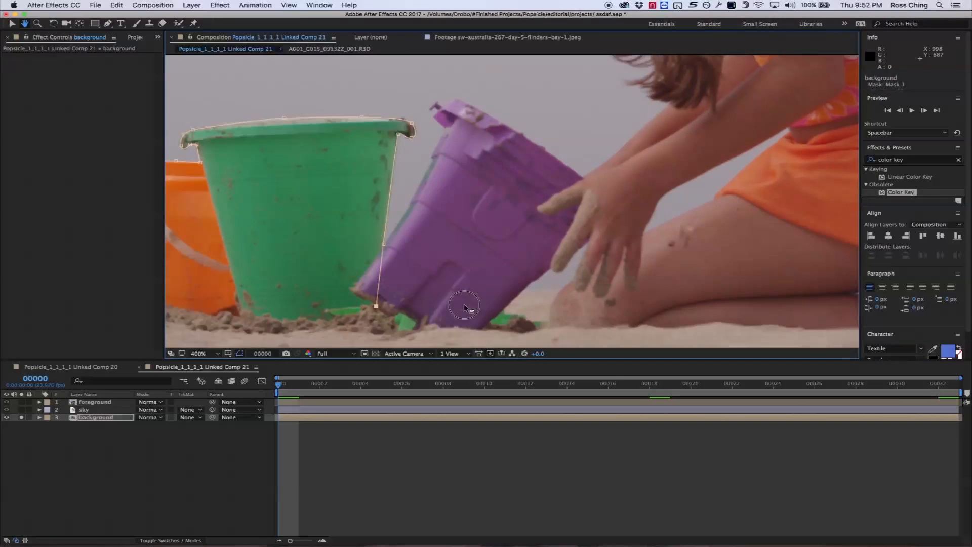
pyautogui.click(502, 194)
pyautogui.click(551, 193)
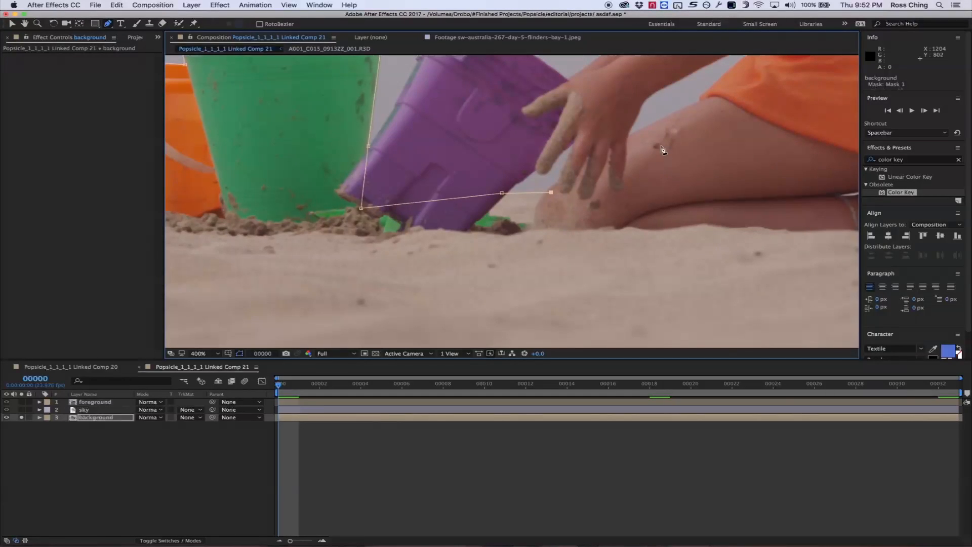
pyautogui.click(689, 120)
pyautogui.scroll(8, 582, 192)
pyautogui.hscroll(10, 582, 193)
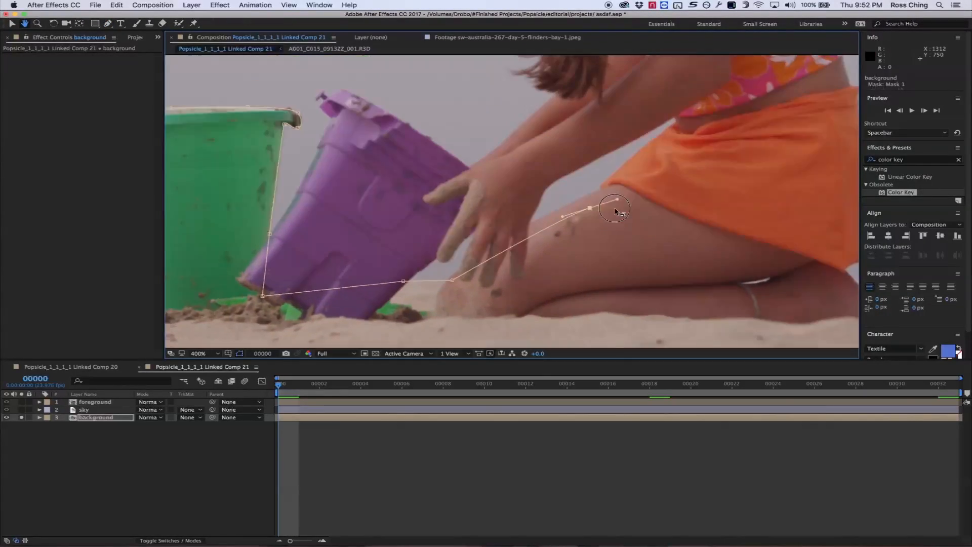
pyautogui.moveTo(485, 246); pyautogui.dragTo(481, 218)
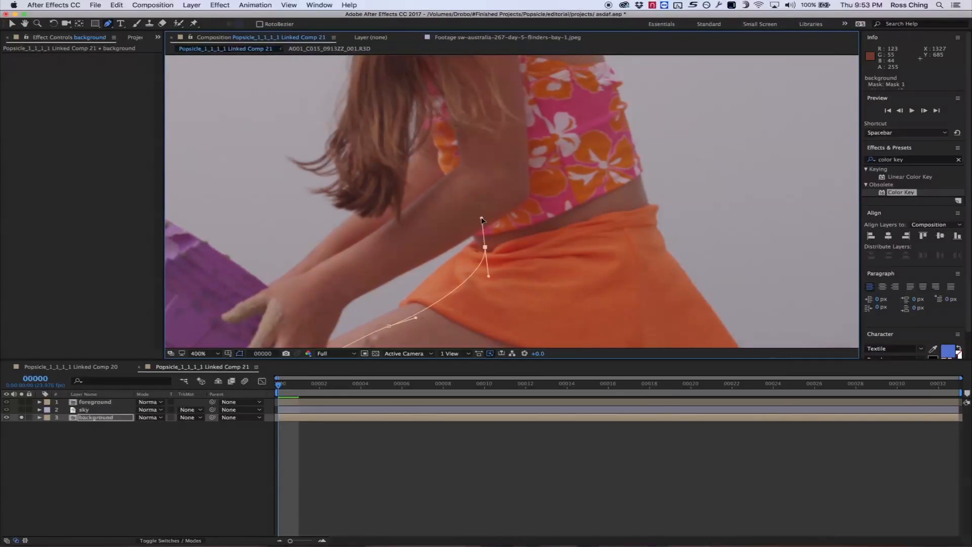
# Extend the mask up through the girl's arm and hair, across her floral top and down its back edge.
pyautogui.moveTo(446, 161); pyautogui.dragTo(433, 133)
pyautogui.moveTo(444, 75); pyautogui.dragTo(498, 69)
pyautogui.scroll(5, 543, 218)
pyautogui.moveTo(541, 172); pyautogui.dragTo(617, 218)
pyautogui.click(609, 196)
pyautogui.click(638, 296)
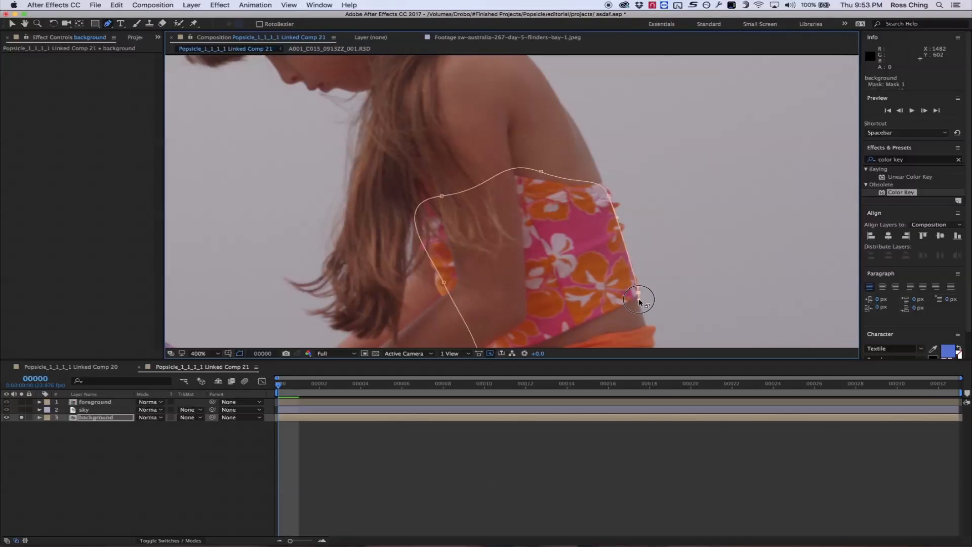
# Carry the mask down the back of the orange skirt to the sand horizon and around the small distant blue bucket.
pyautogui.moveTo(639, 293); pyautogui.dragTo(583, 119)
pyautogui.press('p')
pyautogui.moveTo(593, 158); pyautogui.dragTo(598, 174)
pyautogui.moveTo(606, 253); pyautogui.dragTo(573, 72)
pyautogui.moveTo(572, 73); pyautogui.dragTo(564, 93)
pyautogui.click(541, 161)
pyautogui.click(693, 161)
pyautogui.click(692, 124)
pyautogui.click(754, 116)
pyautogui.click(725, 177)
# Close the mask by placing points outside the frame below the sand and joining them to the starting point.
pyautogui.press(',')
pyautogui.press(',')
pyautogui.moveTo(412, 232); pyautogui.dragTo(695, 243)
pyautogui.press('super+z')
pyautogui.click(577, 266)
pyautogui.click(369, 271)
pyautogui.click(379, 173)
pyautogui.press('super+z')
pyautogui.click(380, 173)
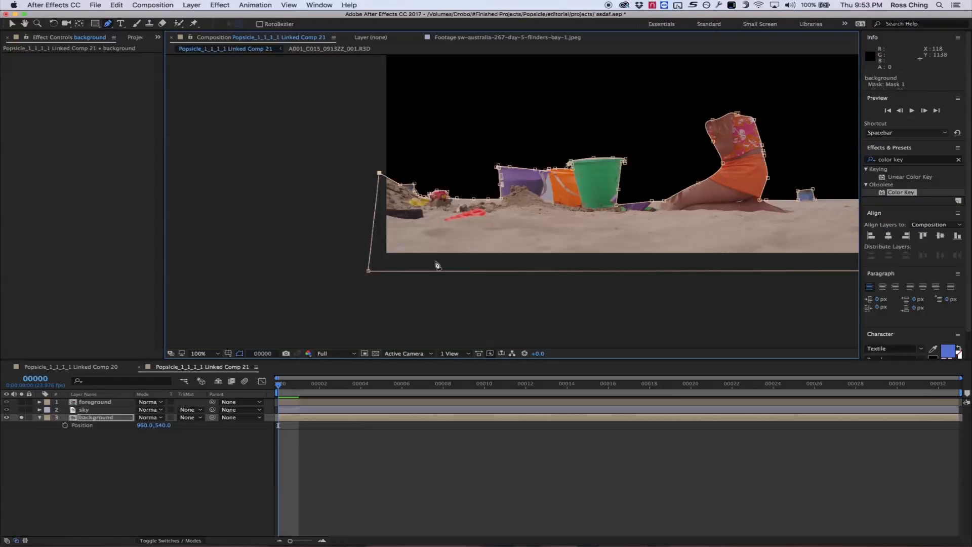
# Unsolo the background layer, then hide the sky layer and the mask outline.
pyautogui.moveTo(798, 149); pyautogui.dragTo(709, 212)
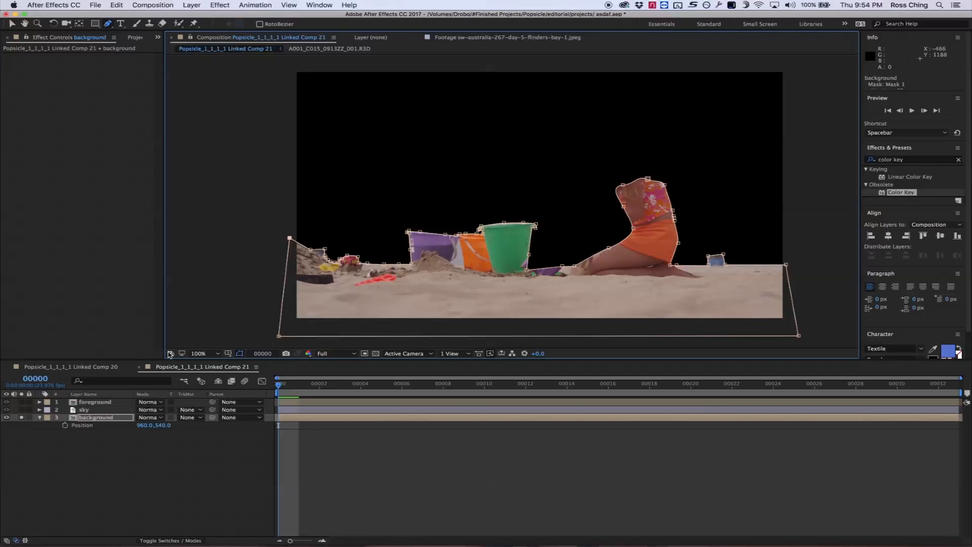
pyautogui.click(21, 418)
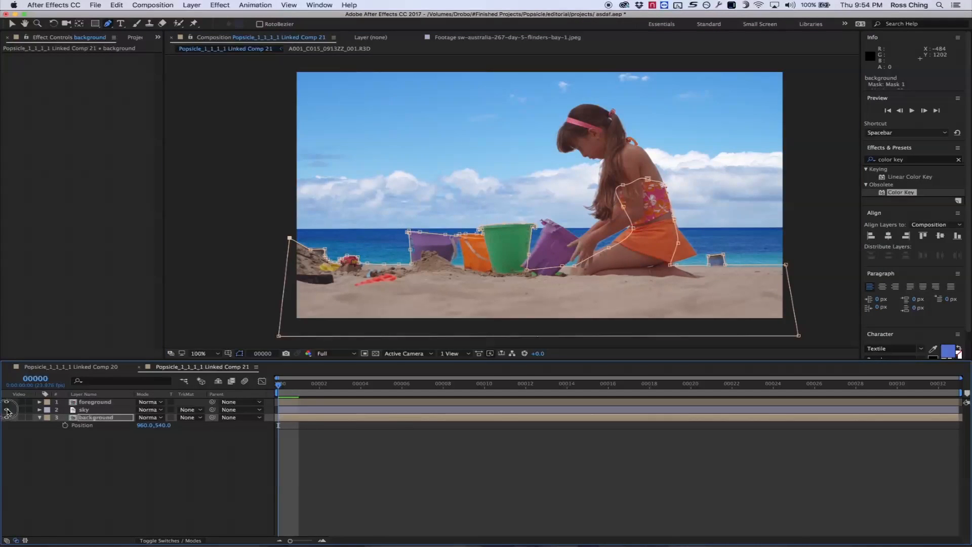
pyautogui.click(6, 409)
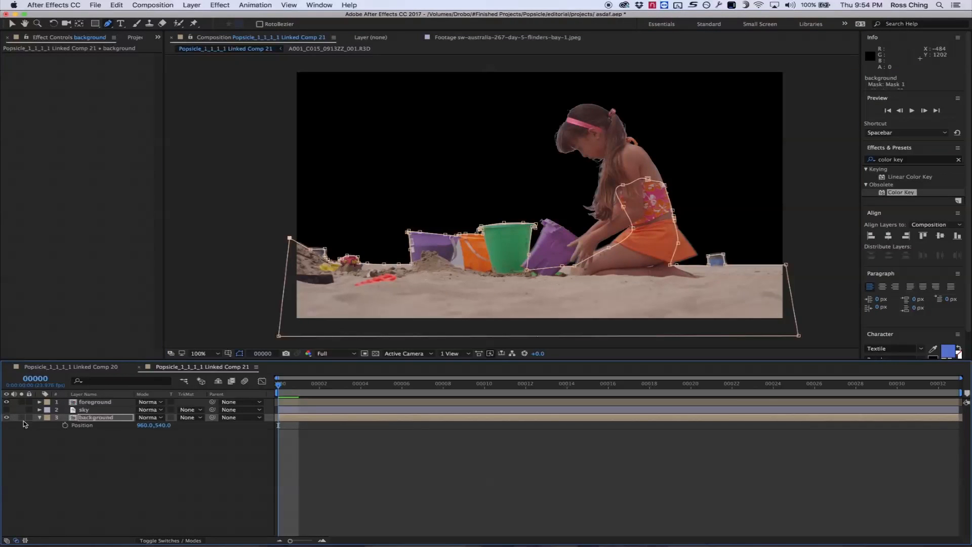
pyautogui.click(240, 353)
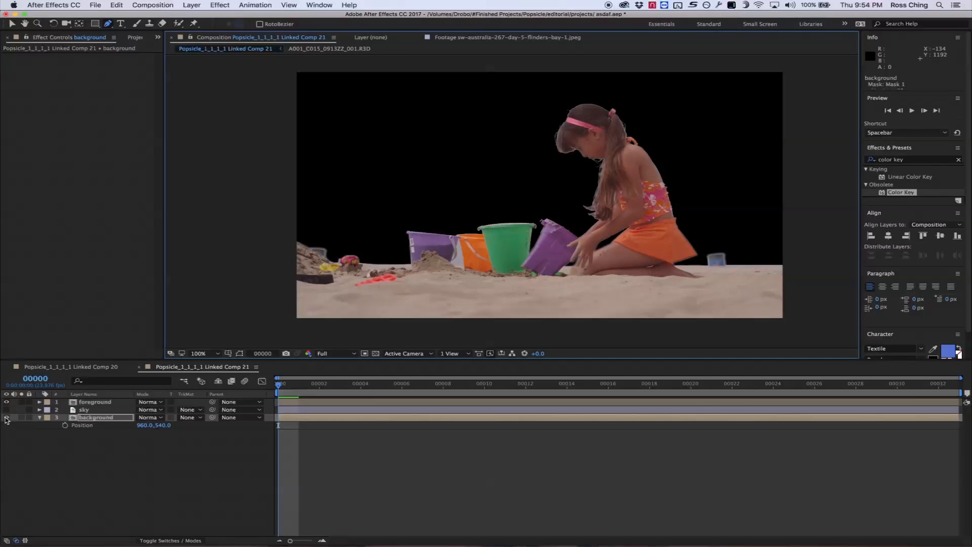
# Toggle the background layer's visibility to compare the cutout's edges with and without the masked fill.
pyautogui.click(6, 419)
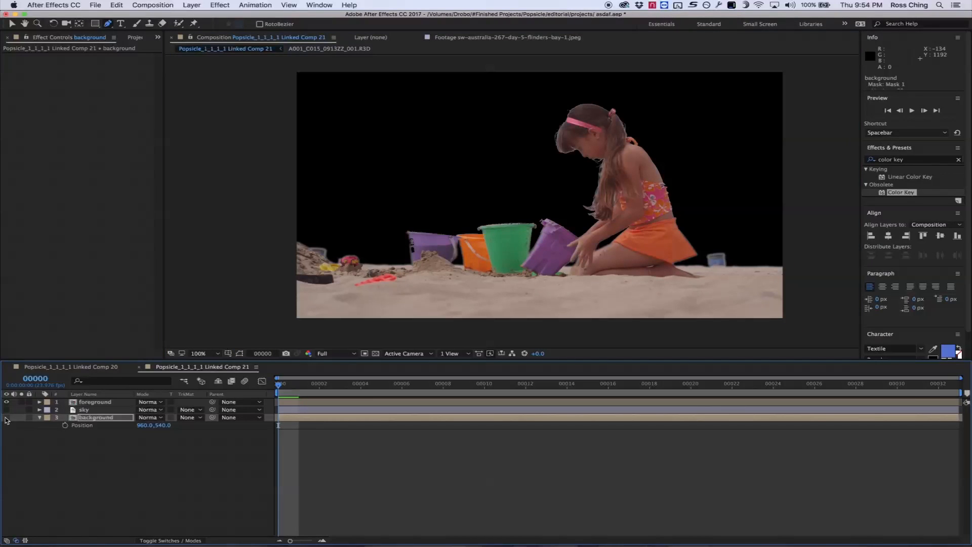
pyautogui.click(7, 418)
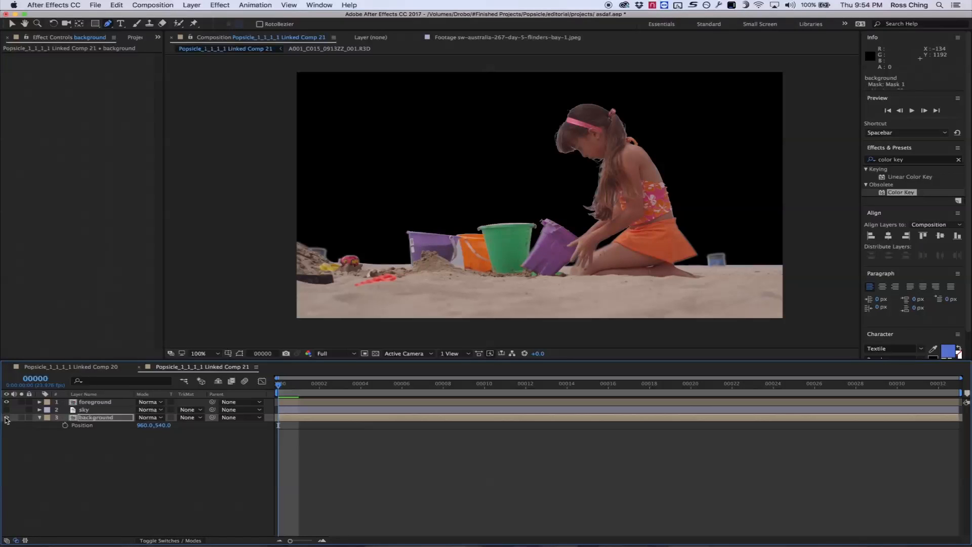
pyautogui.click(6, 418)
pyautogui.click(7, 418)
# Set the background mask's Mask Feather to 30 pixels and show the sky layer again.
pyautogui.press('m')
pyautogui.press('m')
pyautogui.moveTo(152, 441); pyautogui.dragTo(168, 445)
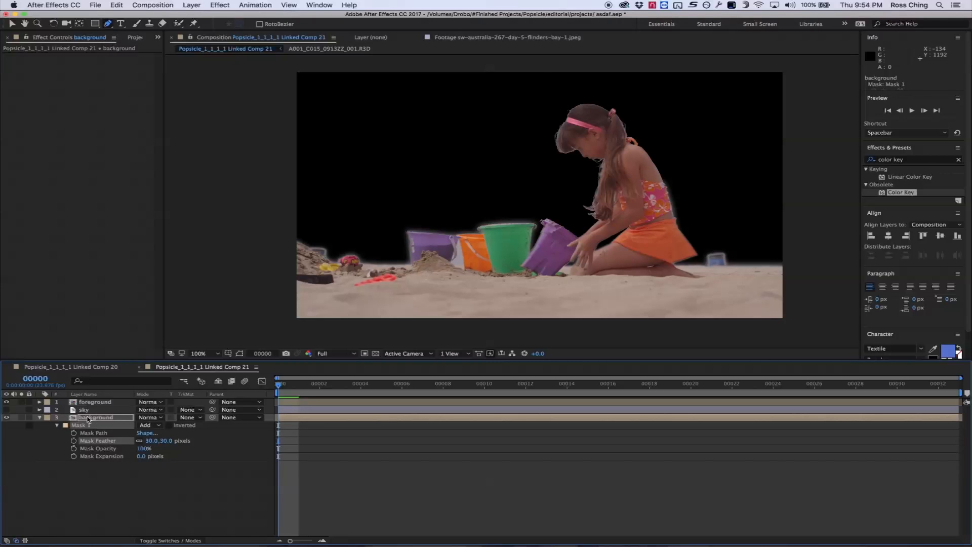
pyautogui.click(32, 416)
pyautogui.click(6, 410)
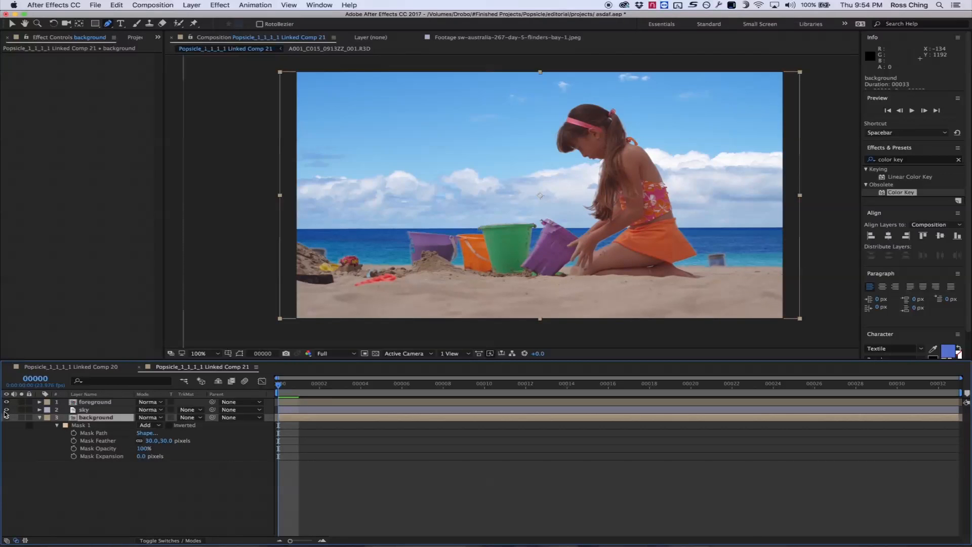
# Lower the sky layer behind the girl by setting its Position to 960, 669.5.
pyautogui.click(84, 409)
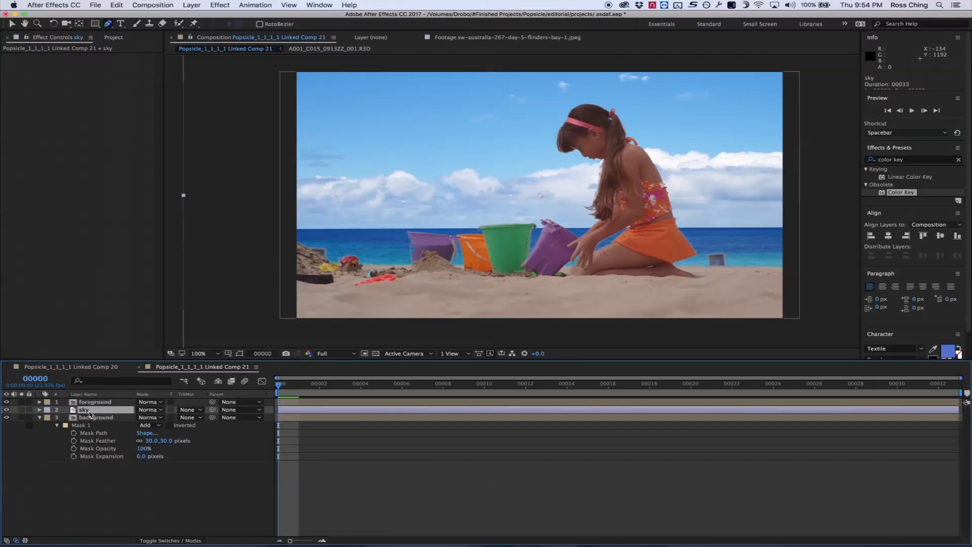
pyautogui.press('p')
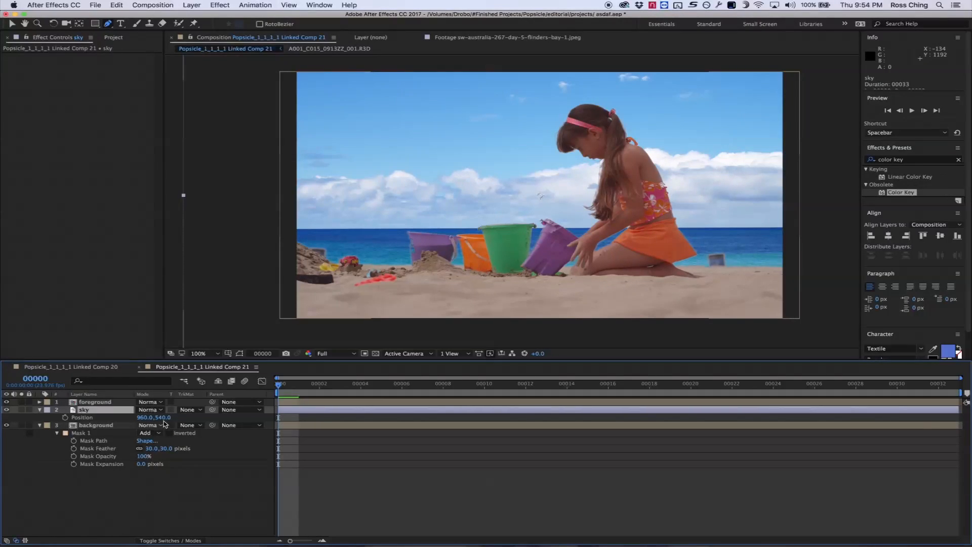
pyautogui.moveTo(163, 420); pyautogui.dragTo(202, 419)
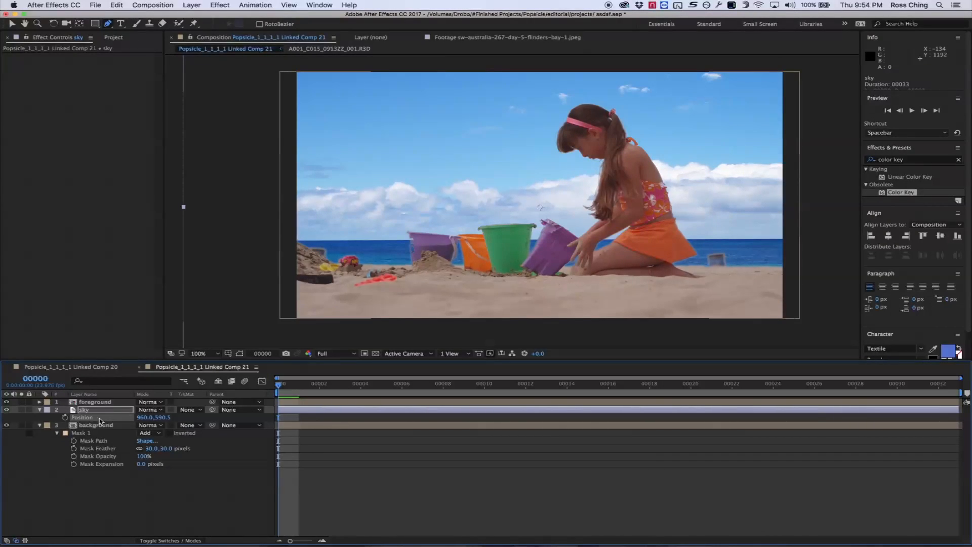
pyautogui.moveTo(162, 419); pyautogui.dragTo(212, 416)
# Apply Gaussian Blur to the sky layer with Repeat Edge Pixels enabled and Blurriness set to 41.1.
pyautogui.click(913, 160)
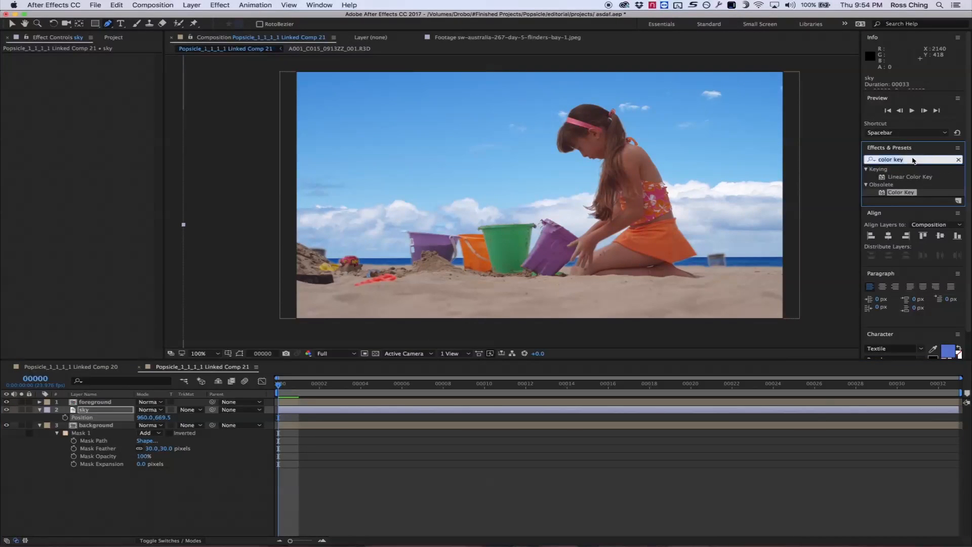
pyautogui.write('gaus')
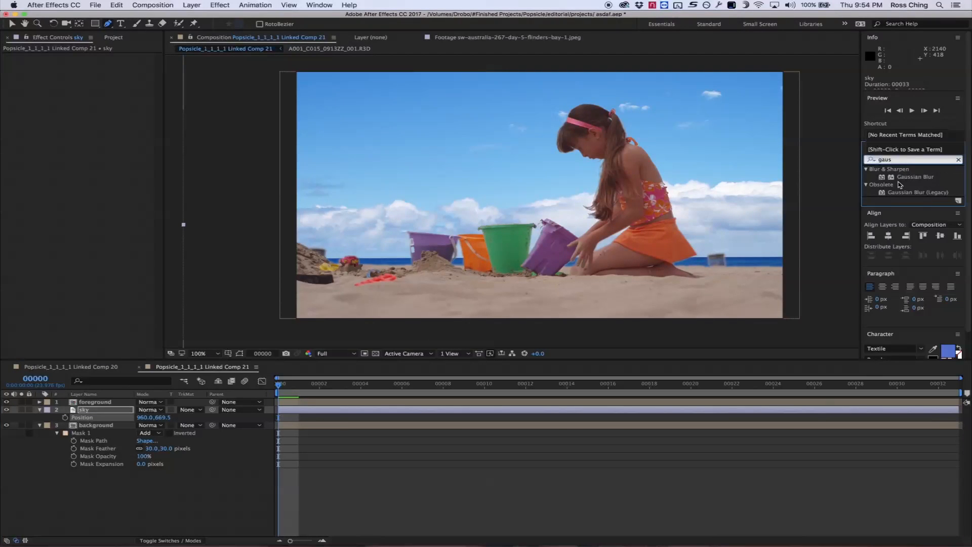
pyautogui.moveTo(911, 177); pyautogui.dragTo(118, 411)
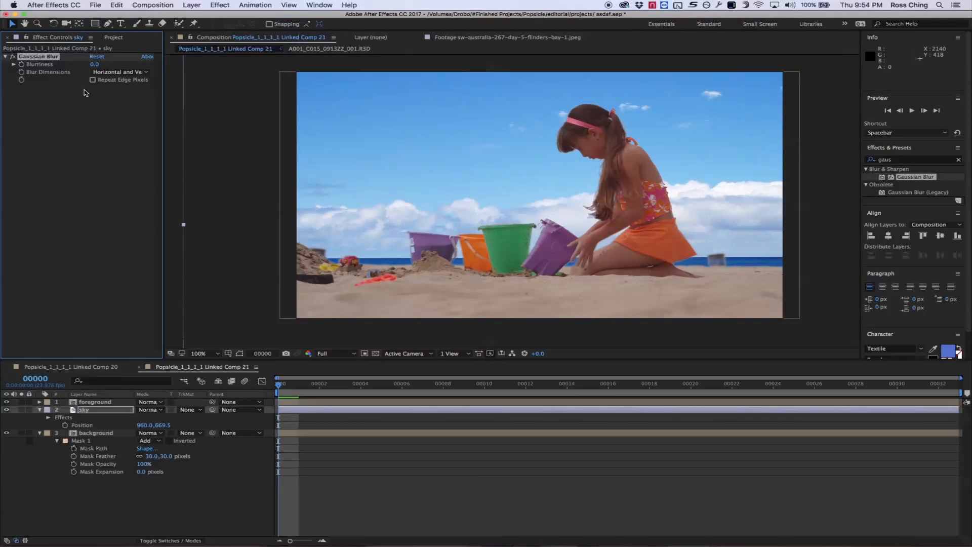
pyautogui.click(93, 80)
pyautogui.moveTo(96, 64); pyautogui.dragTo(299, 63)
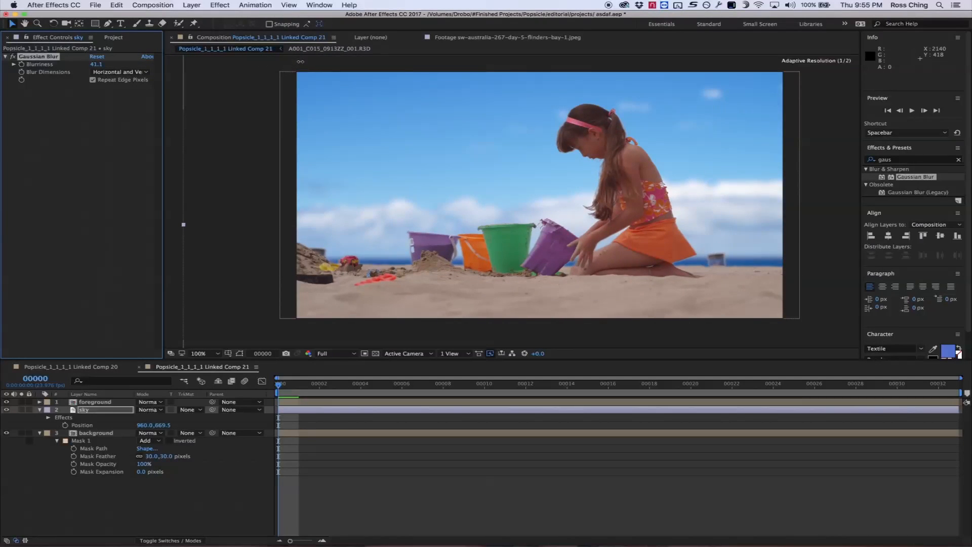
# Add a Hue/Saturation effect below the sky layer's Gaussian Blur and set Master Saturation to -12.
pyautogui.click(919, 161)
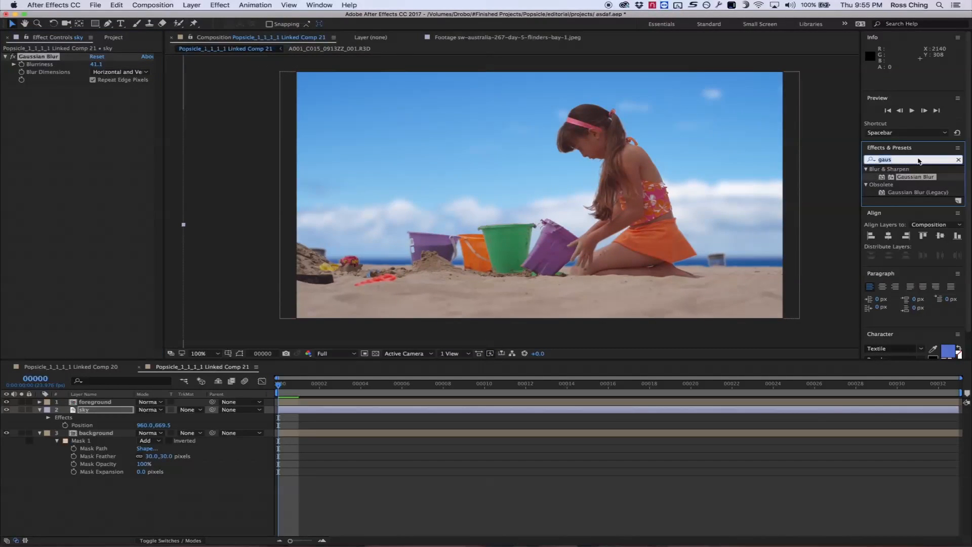
pyautogui.write('sat')
pyautogui.moveTo(911, 207); pyautogui.dragTo(107, 147)
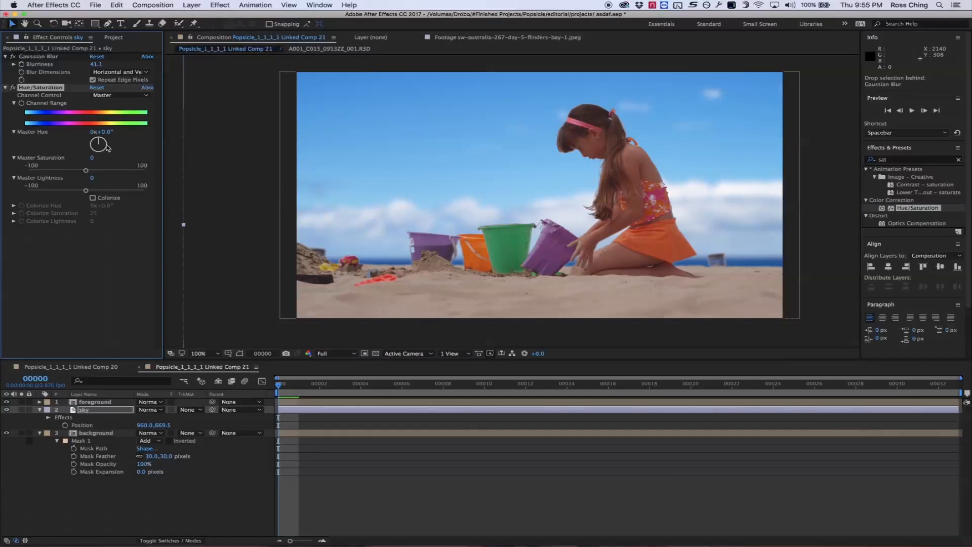
pyautogui.click(64, 171)
pyautogui.moveTo(64, 171); pyautogui.dragTo(81, 168)
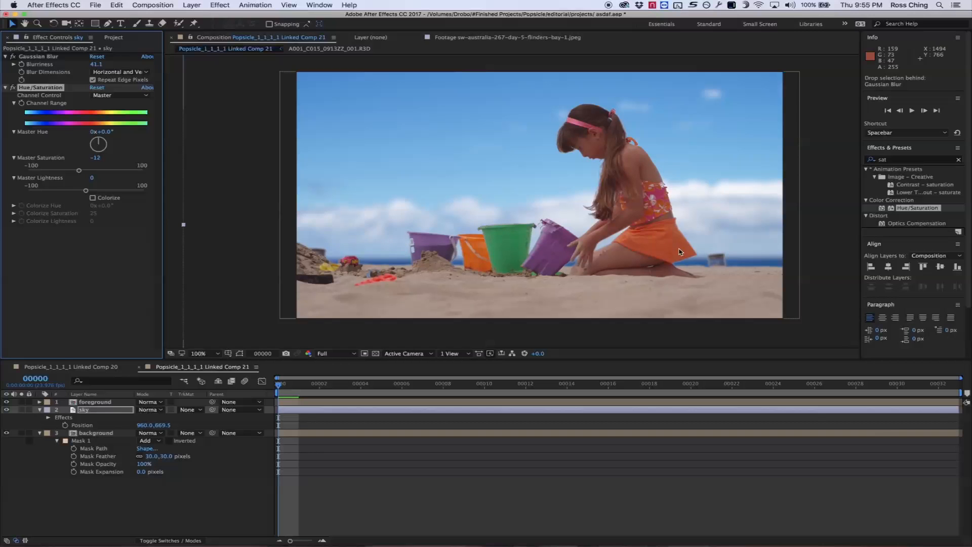
# Preview the girl shot with the blurred, desaturated sky, and stop playback at frame 19.
pyautogui.click(104, 412)
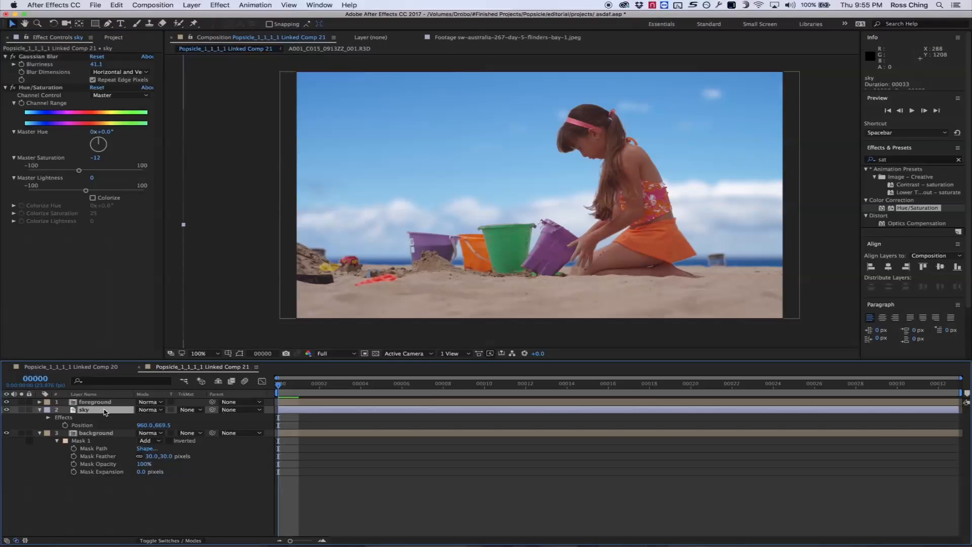
pyautogui.press('space')
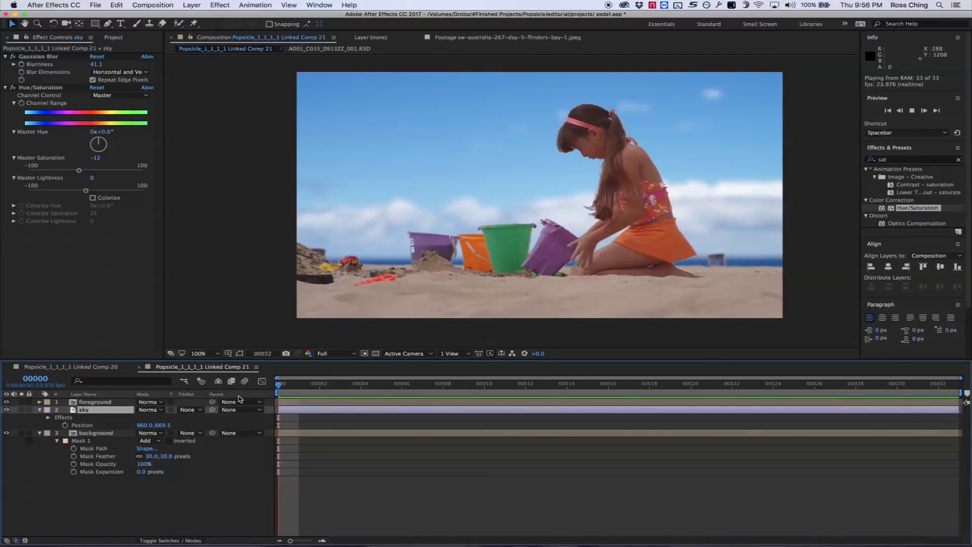
pyautogui.press('space')
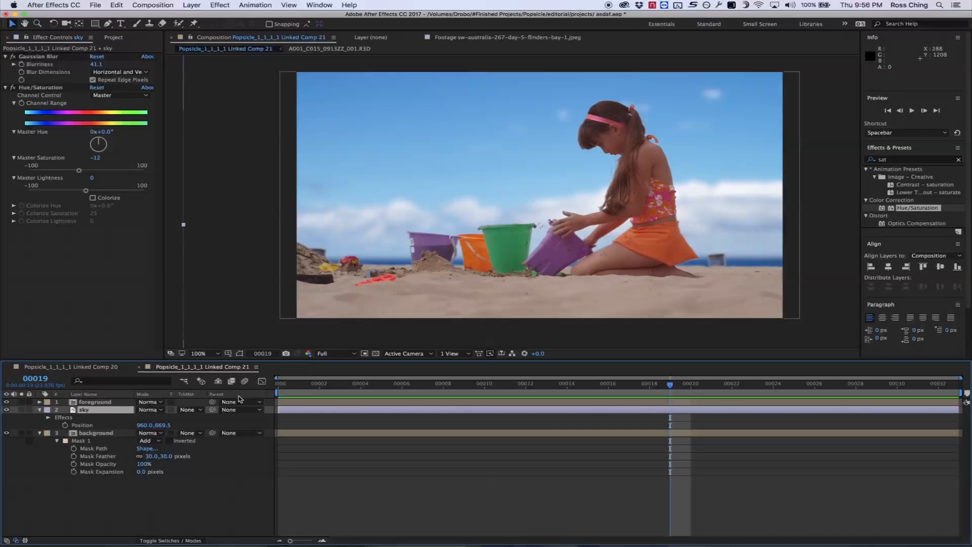